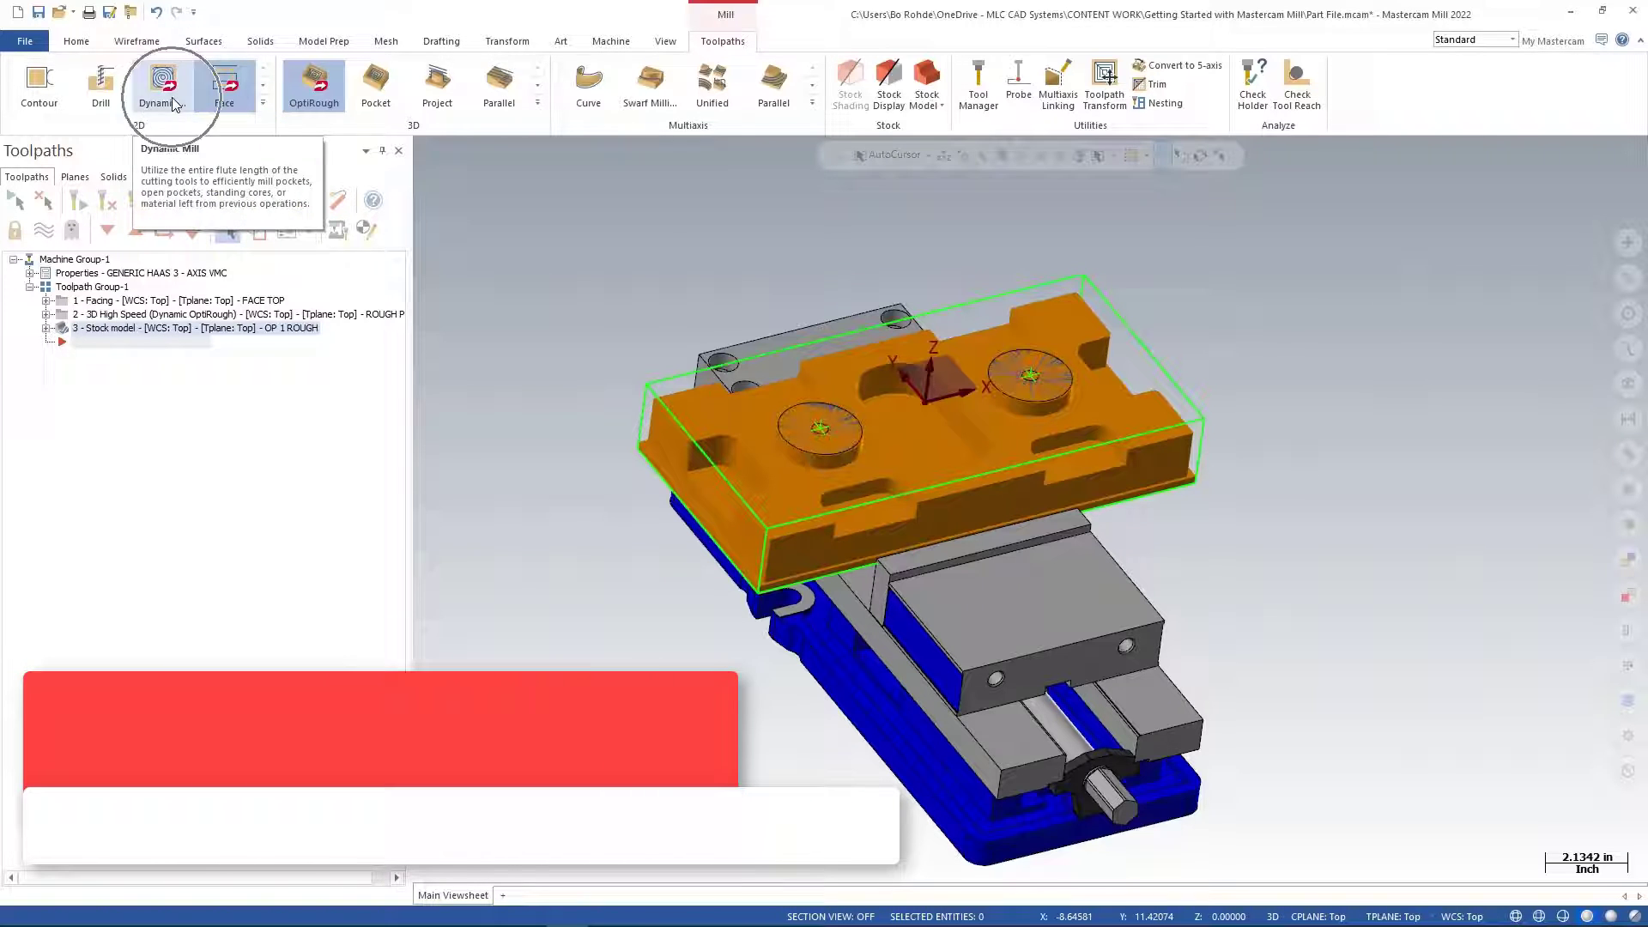
Start a new 2D Dynamic Mill toolpath and begin selecting machining regions in Solid Chaining.
click(163, 90)
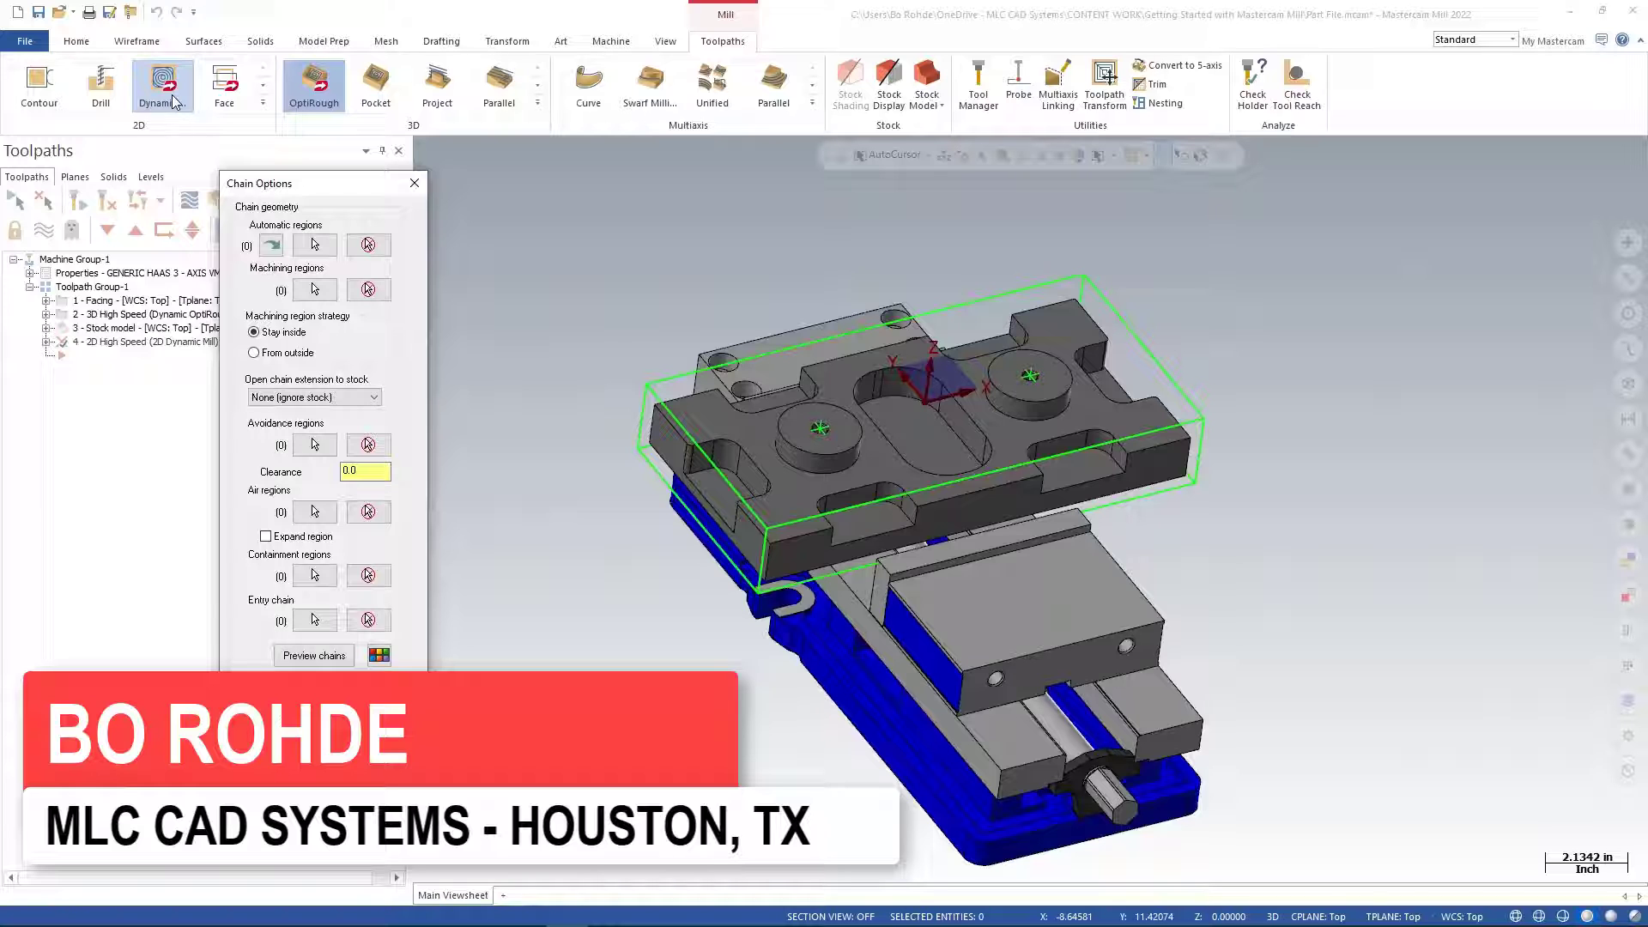
click(765, 494)
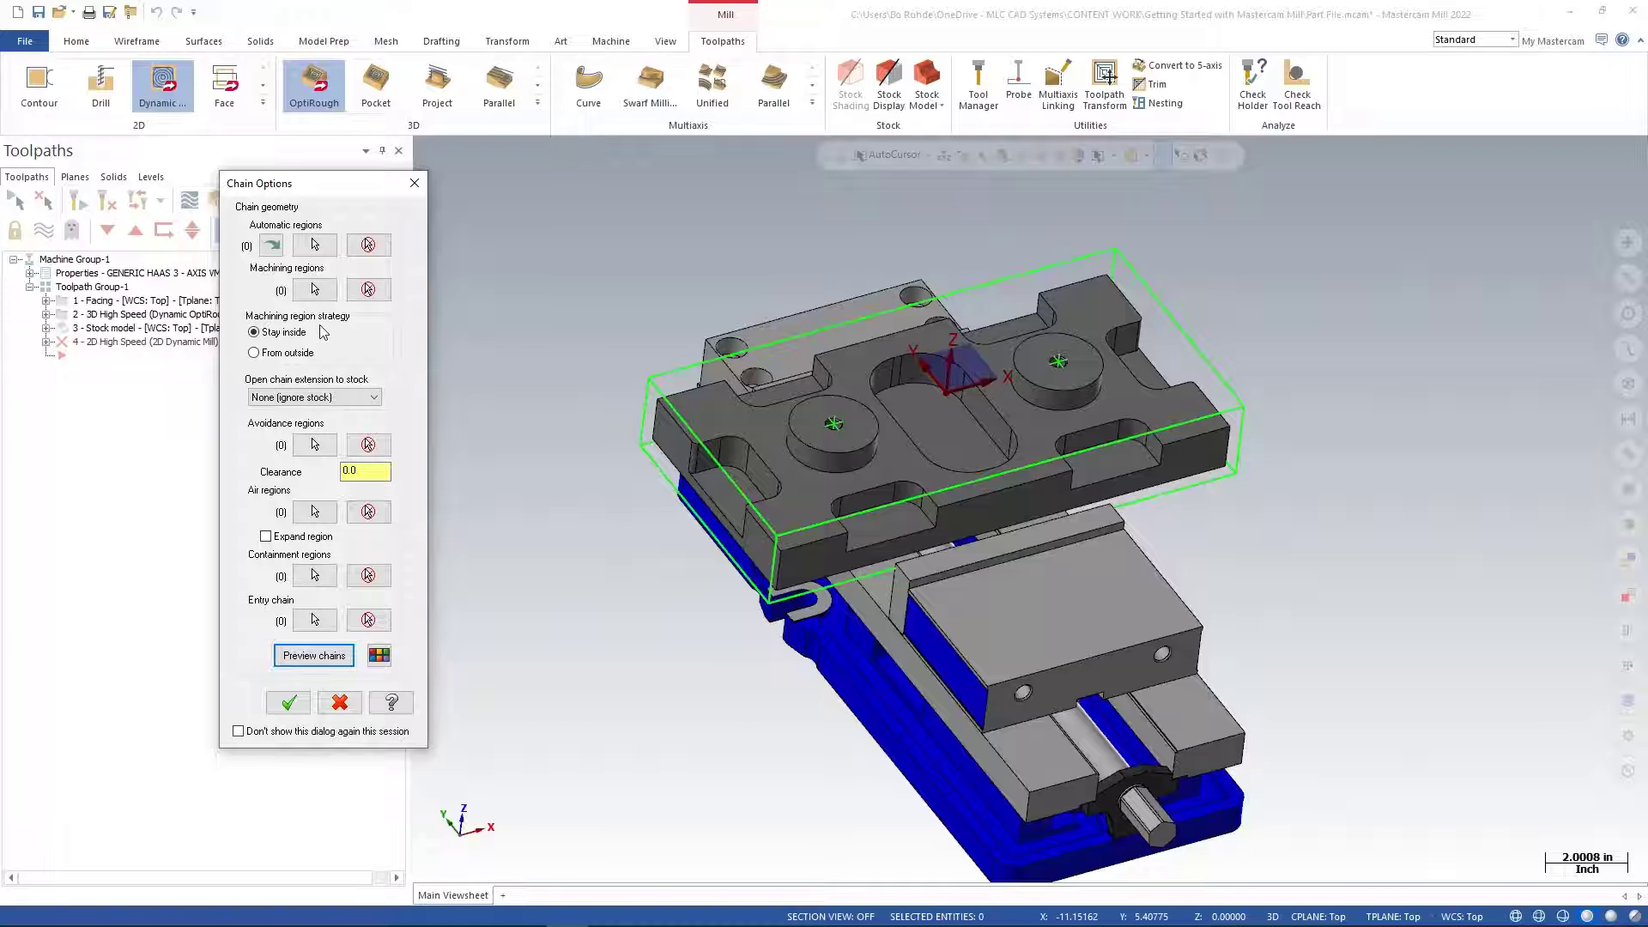
click(315, 291)
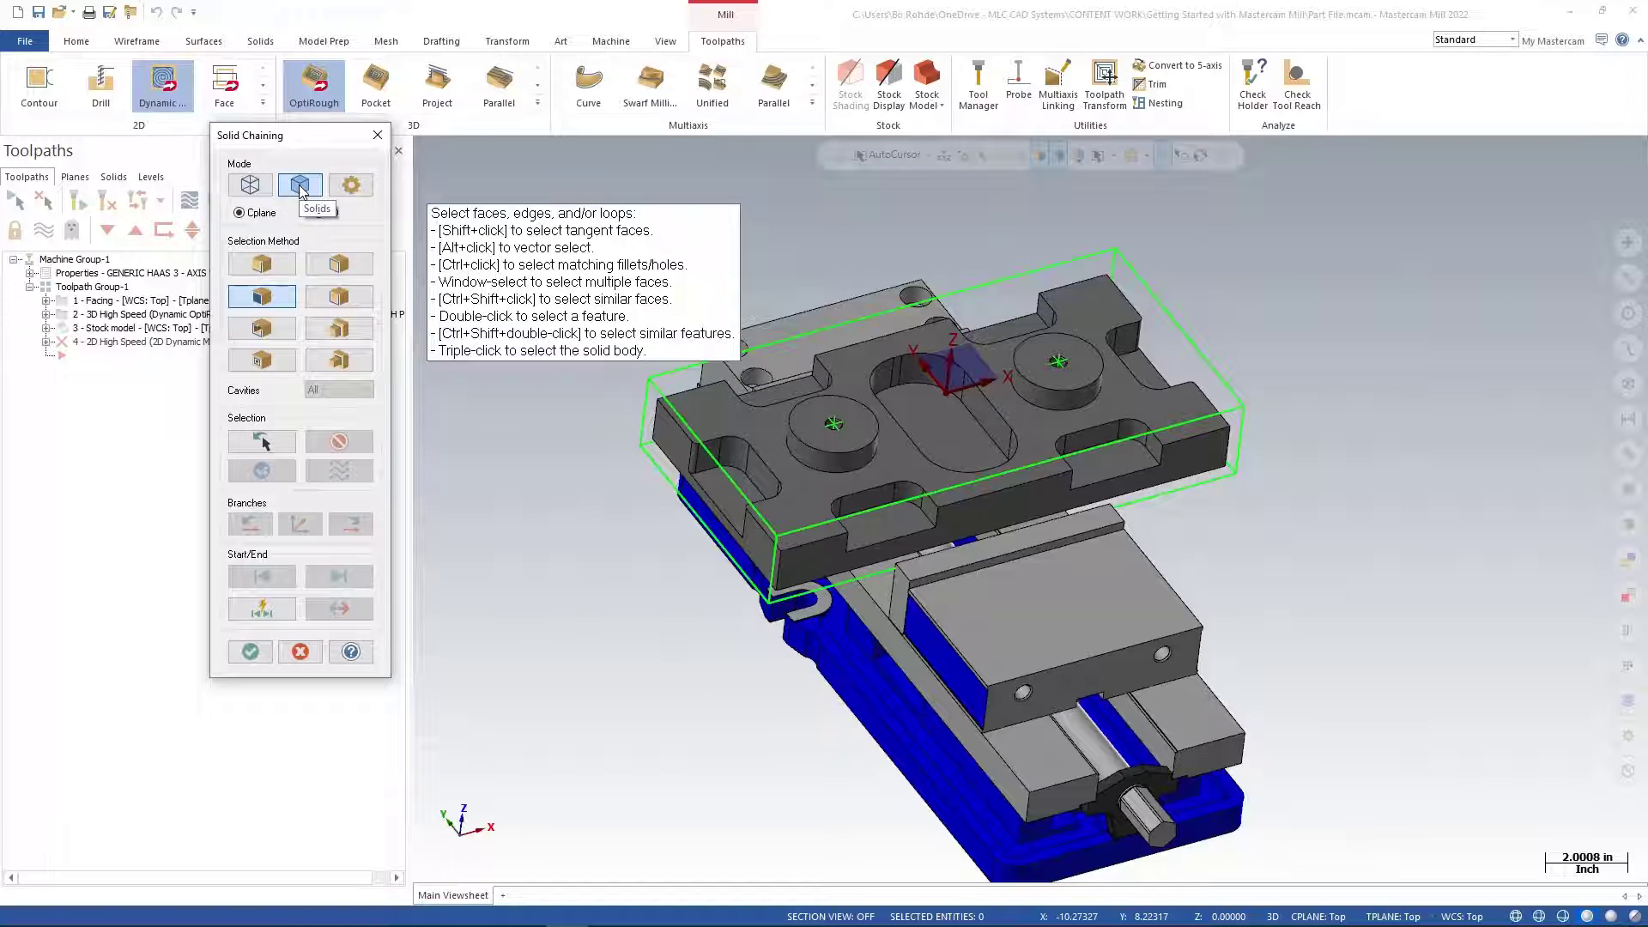
Use Loop selection to set the top face's outer edge as the machining region.
click(333, 269)
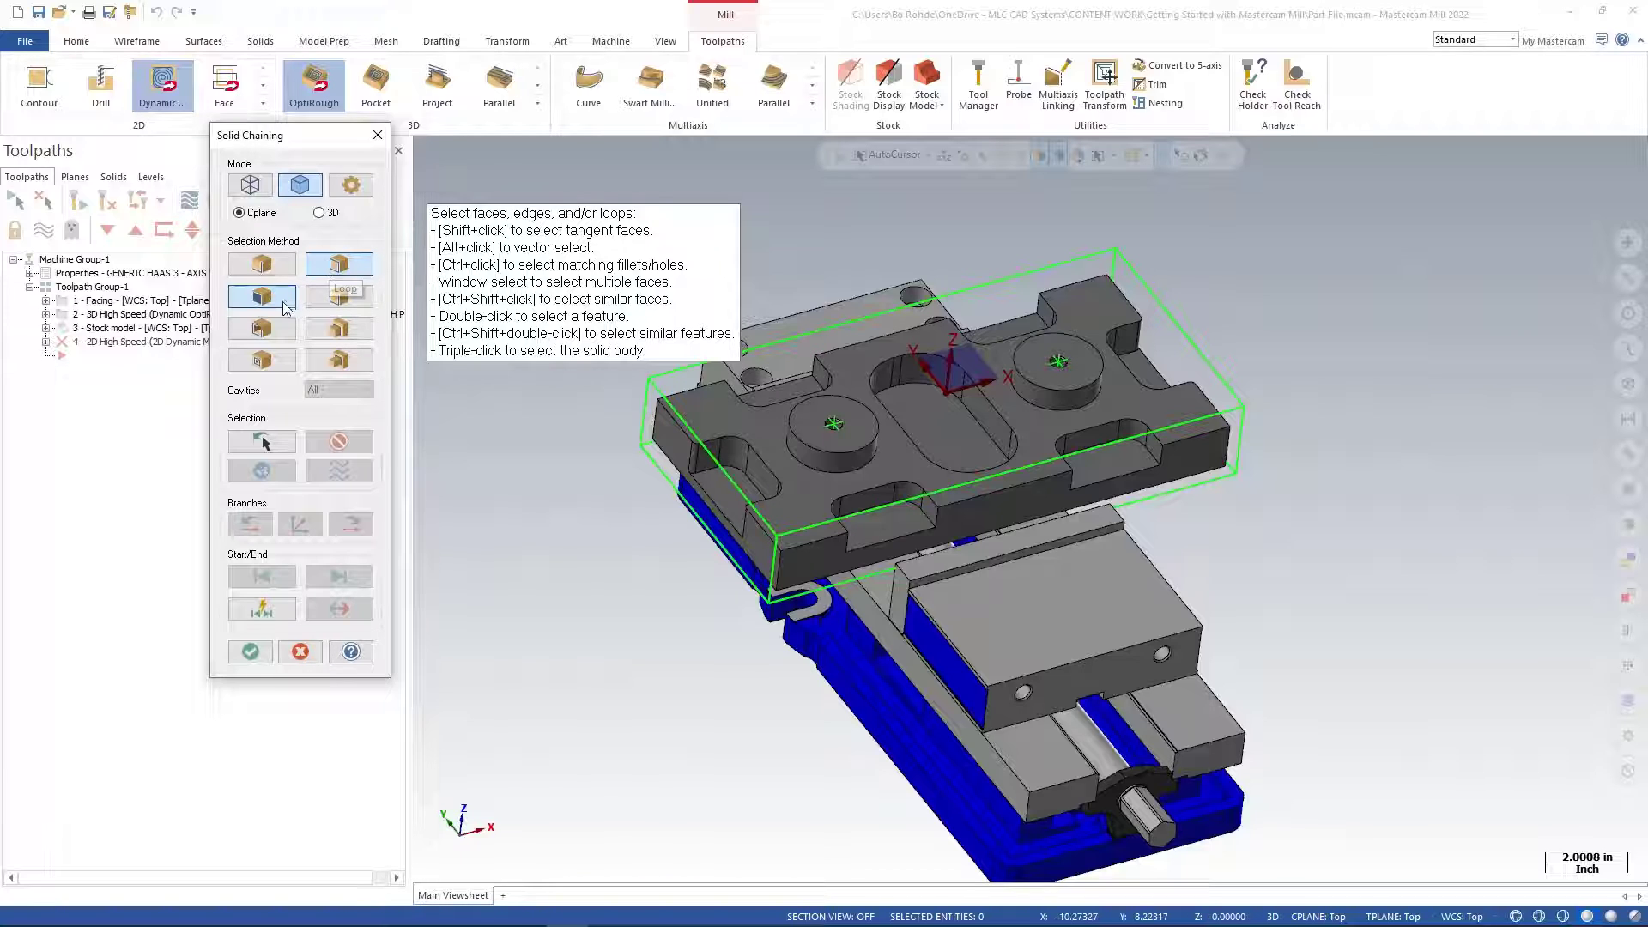
click(687, 395)
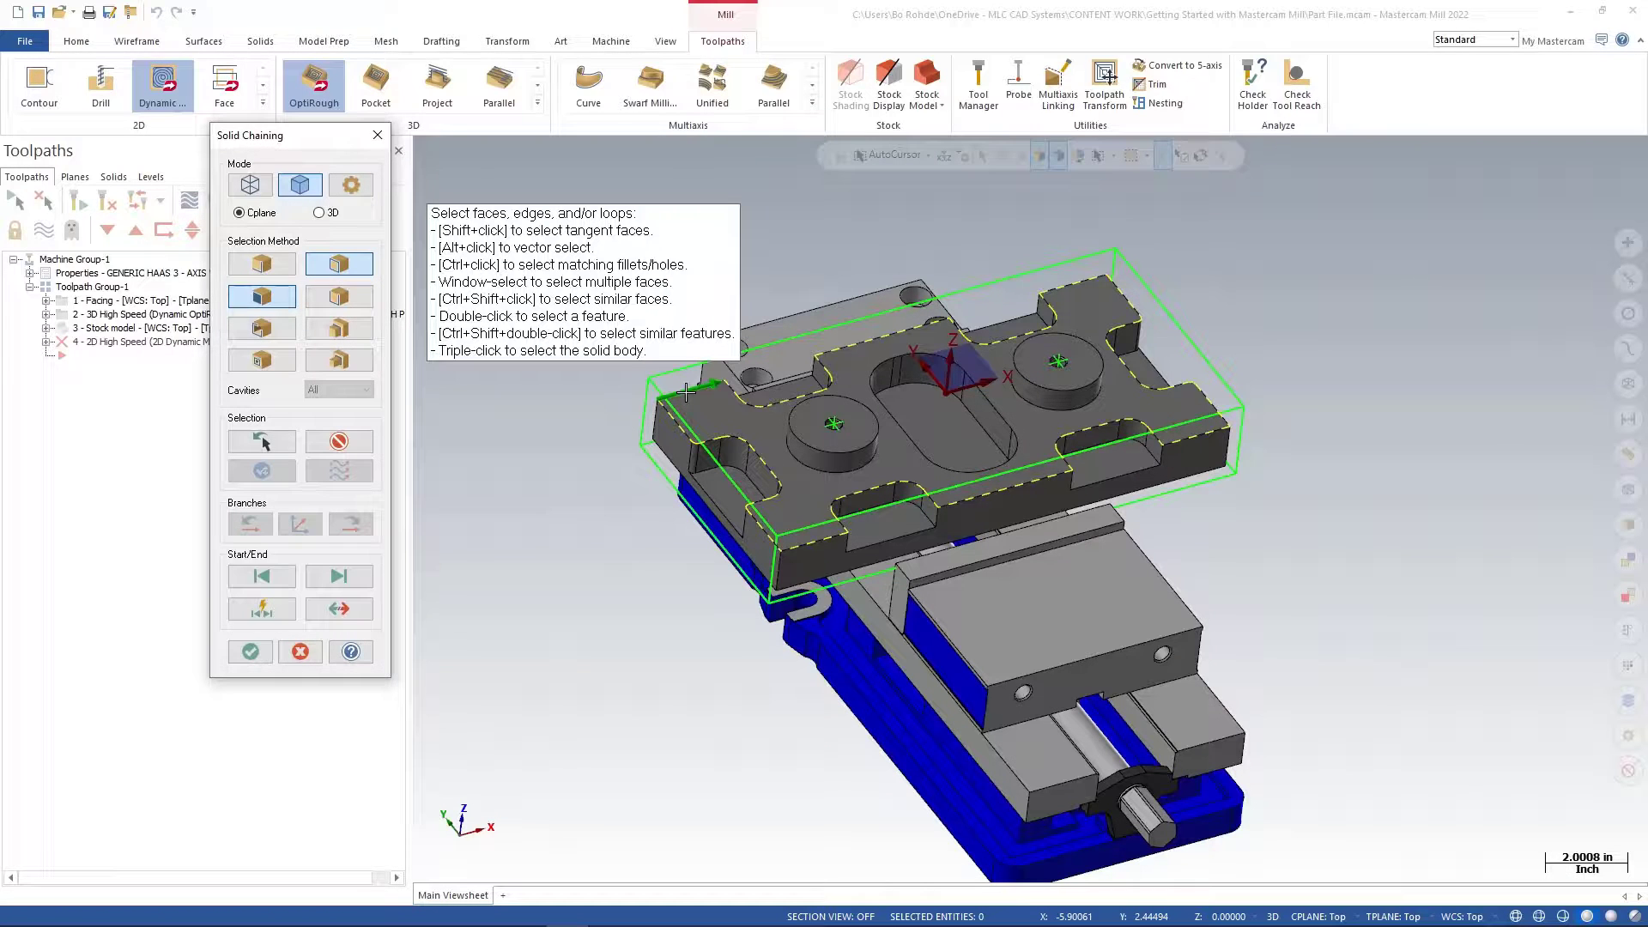
click(686, 393)
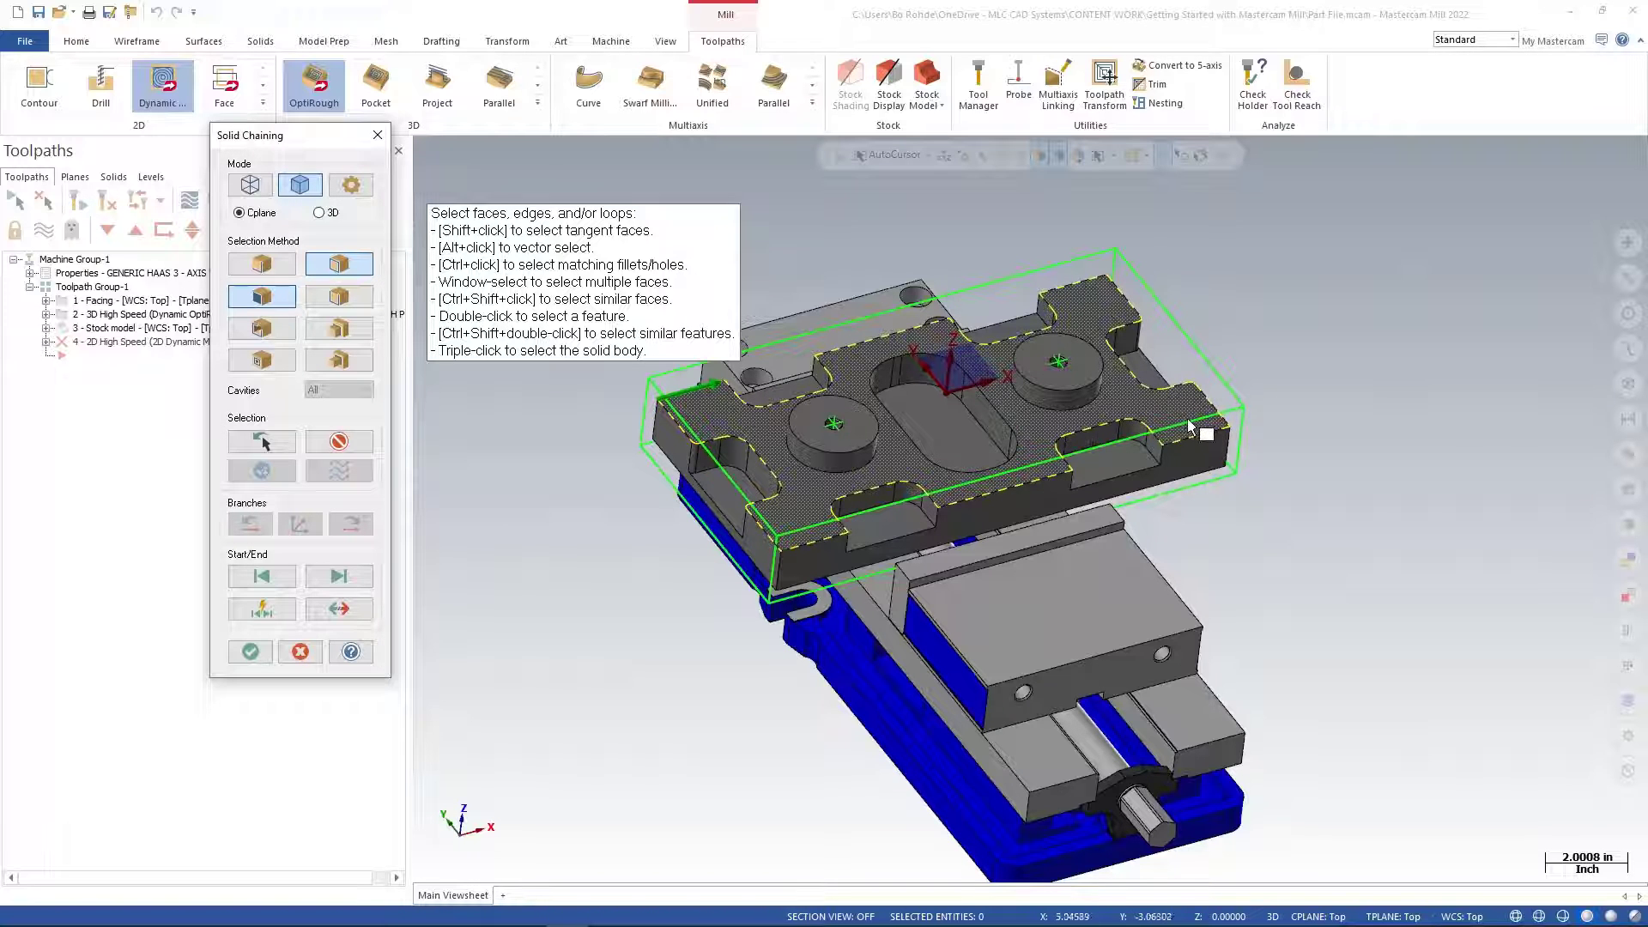
click(249, 651)
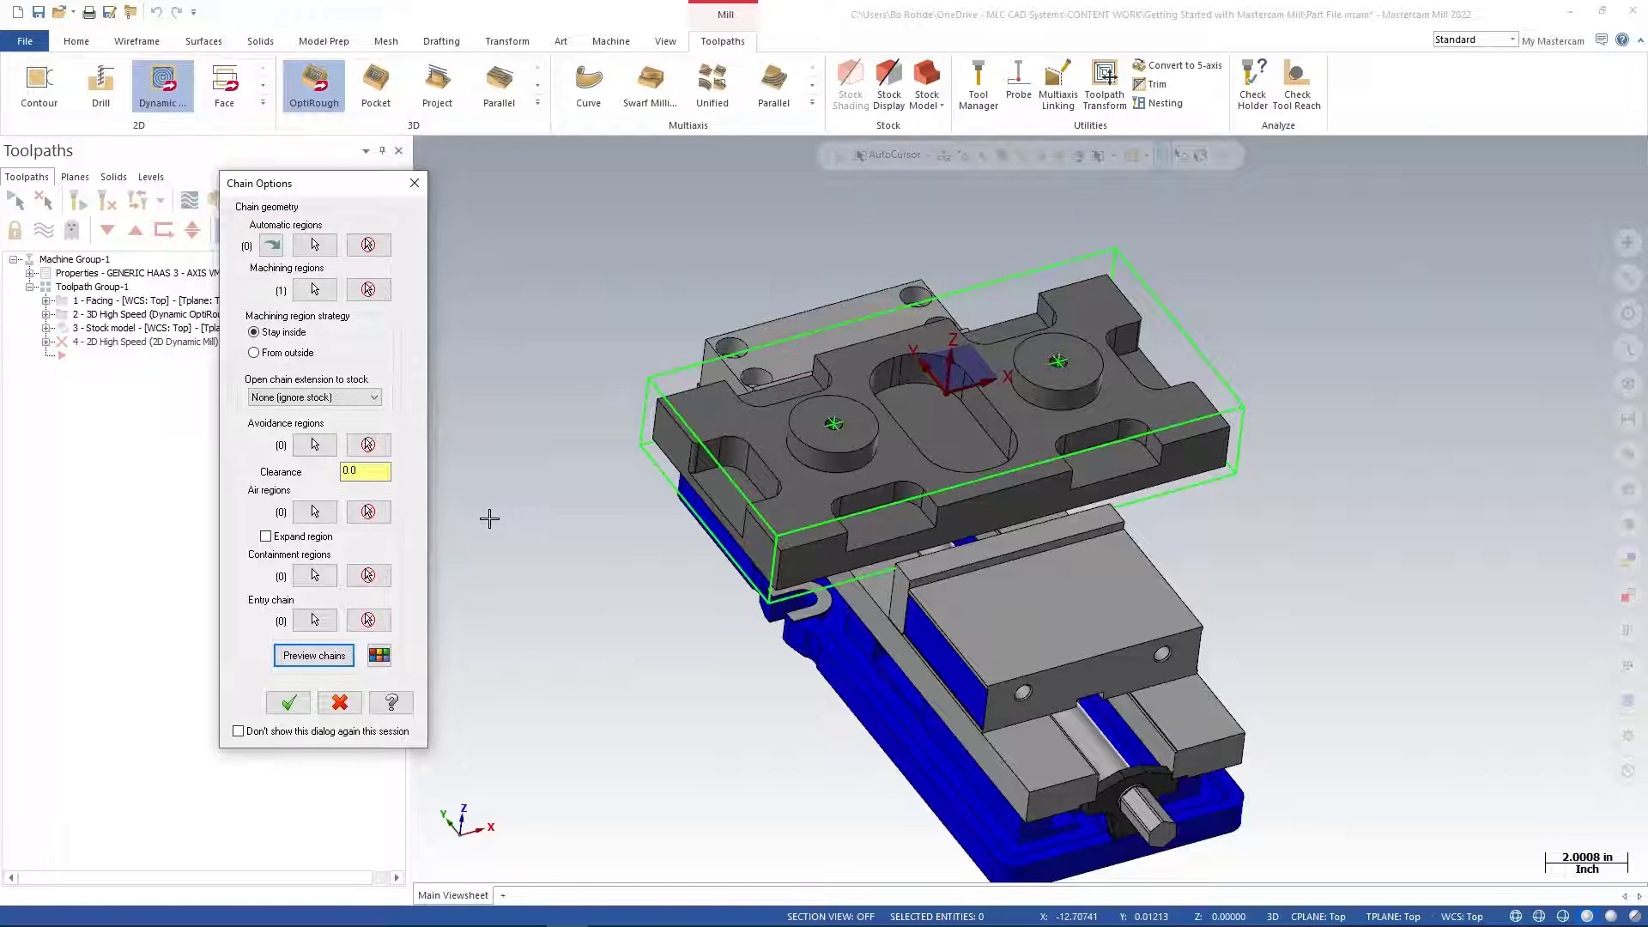
Cut the region From outside and add both round boss edges as avoidance regions.
click(294, 353)
click(821, 437)
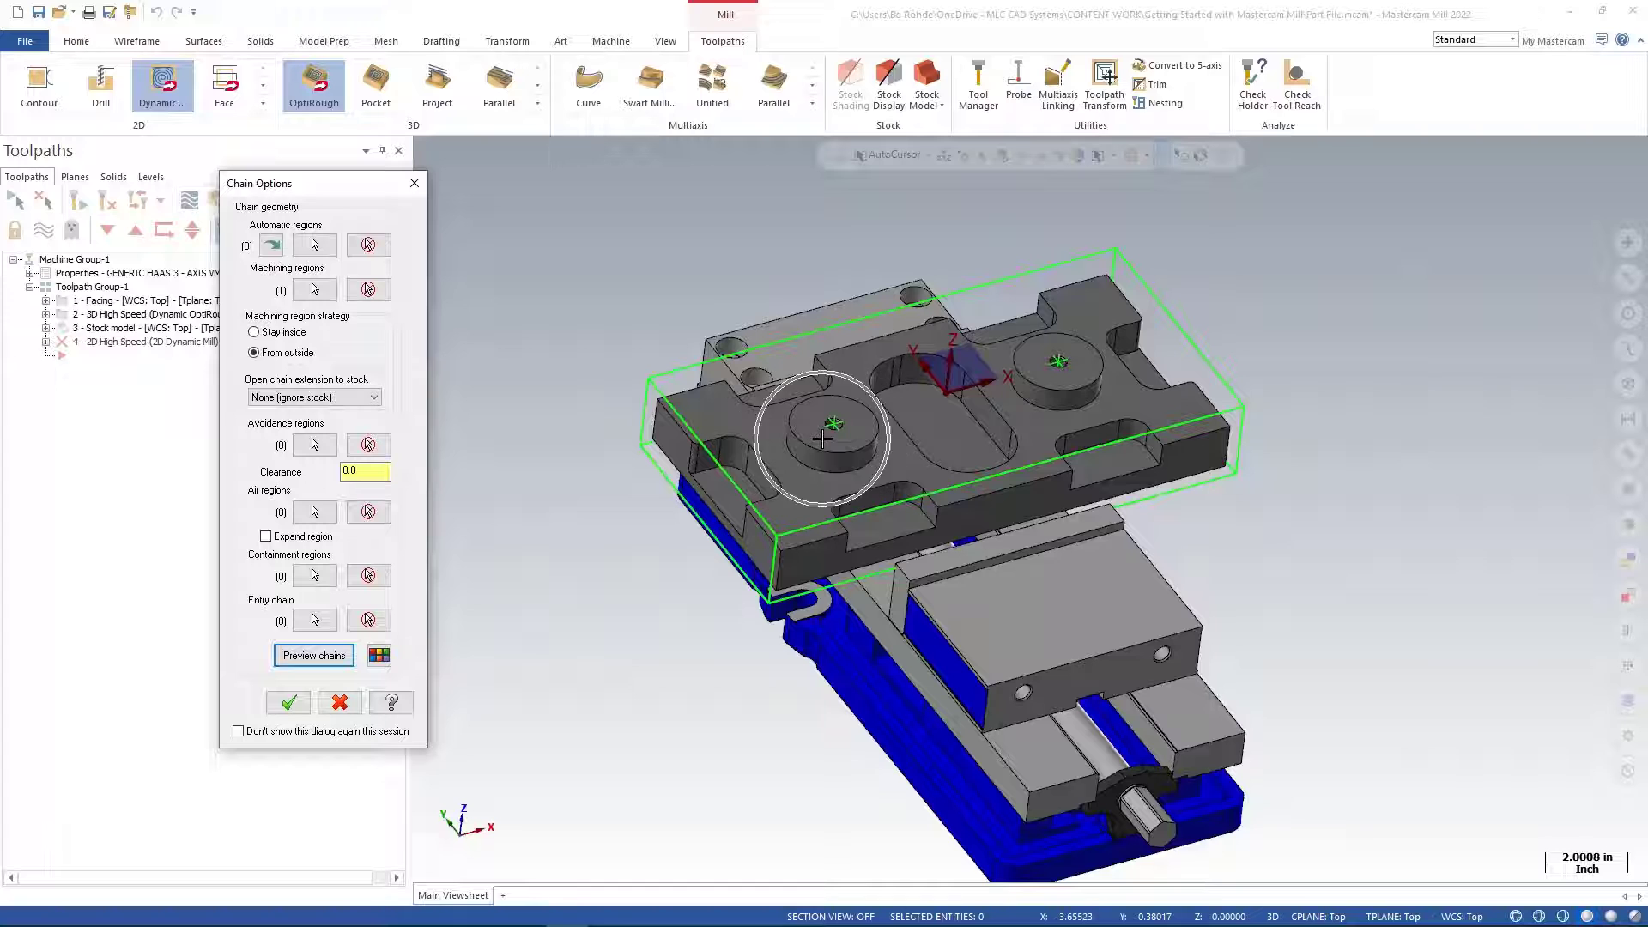
click(1079, 383)
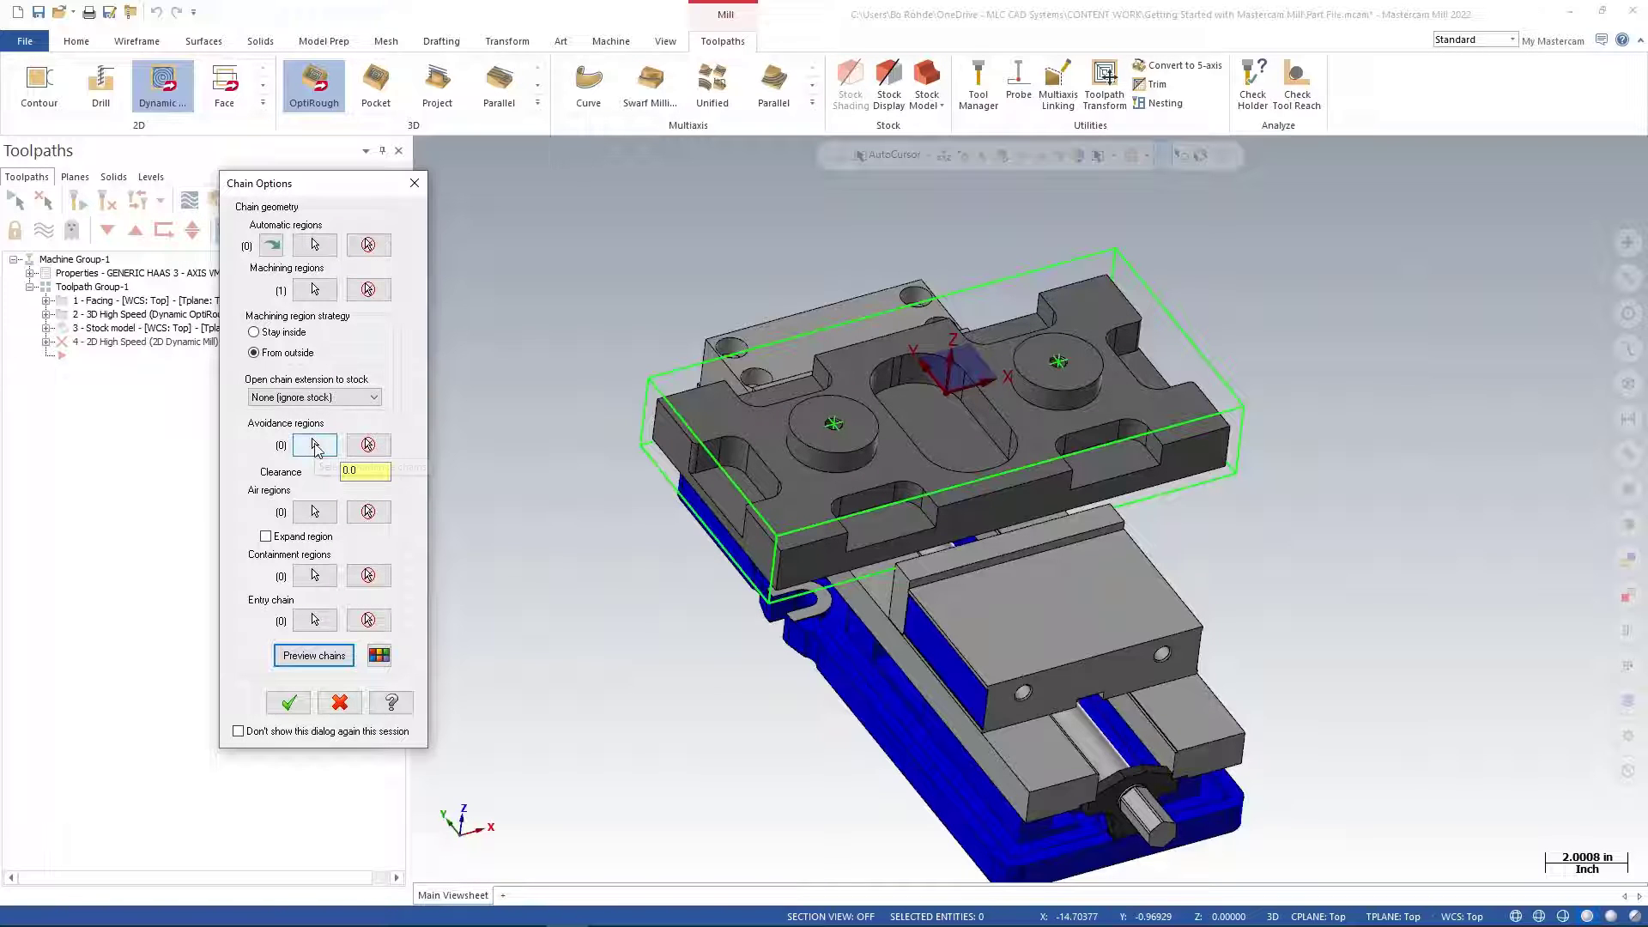
click(319, 450)
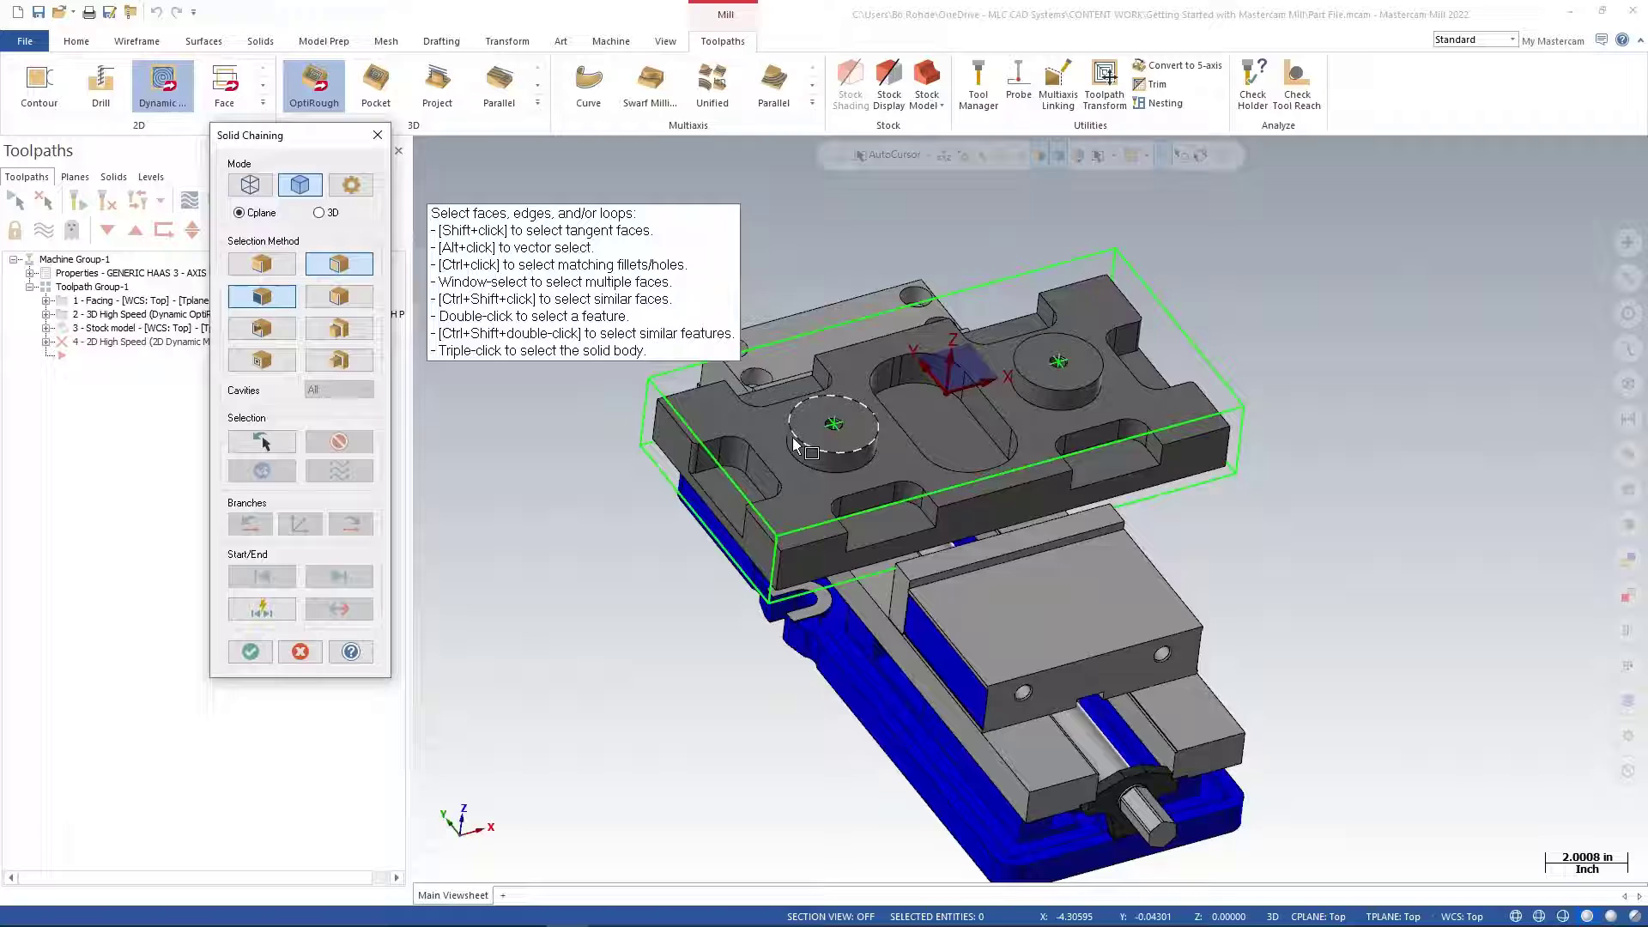
click(874, 415)
click(1036, 394)
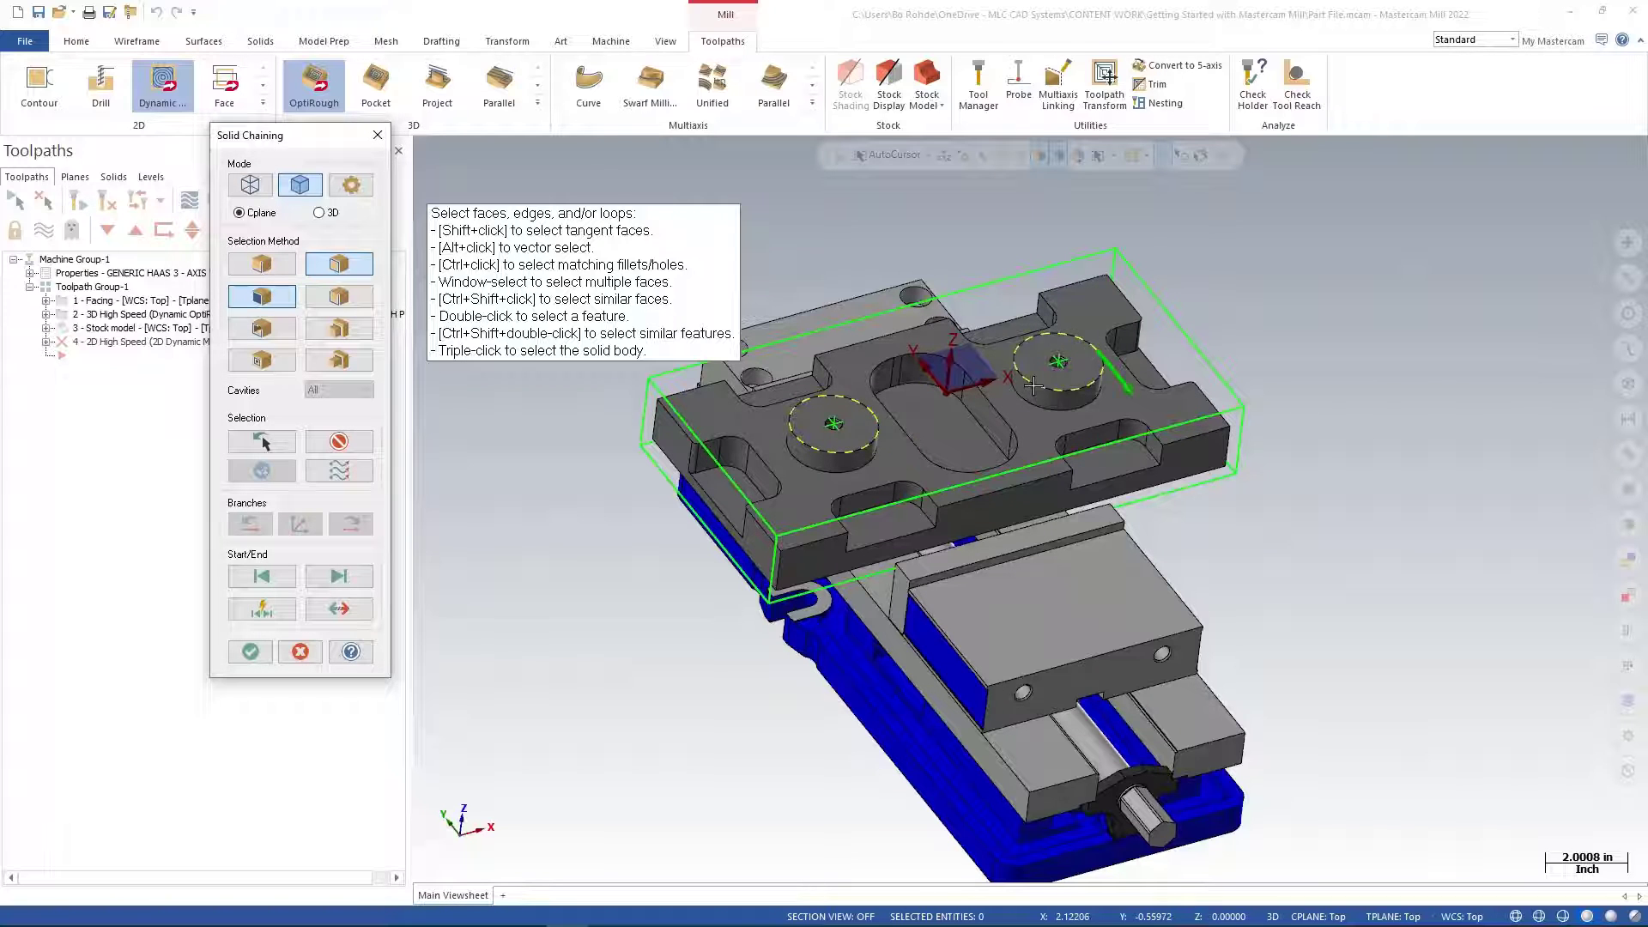
click(250, 653)
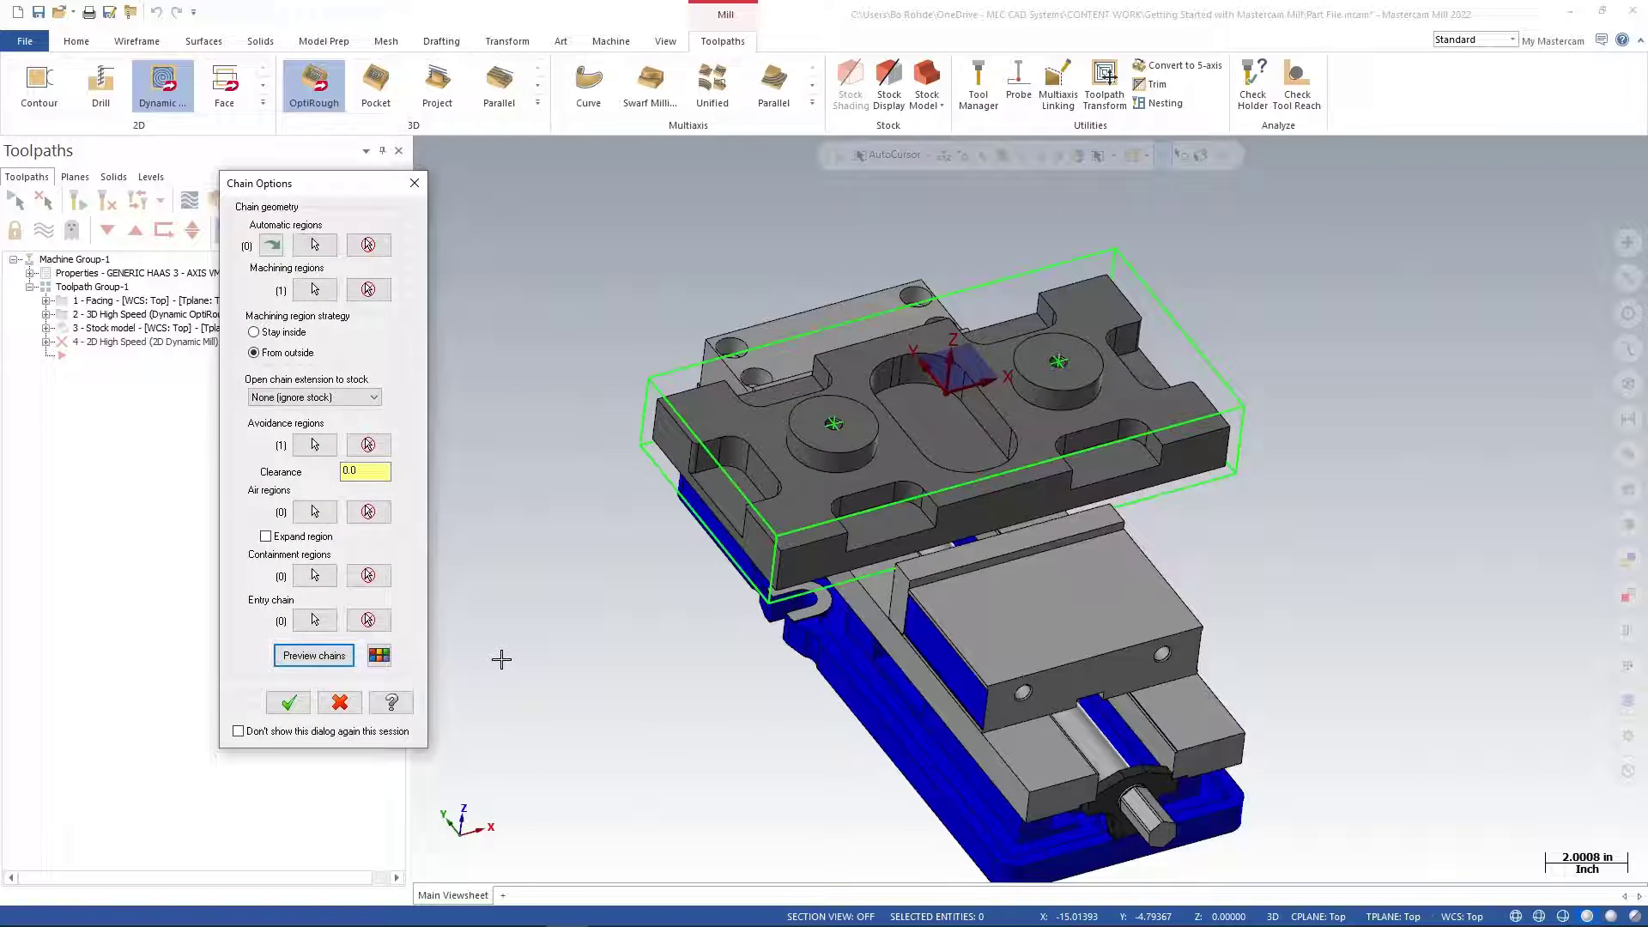
Preview the machining and avoidance chains from above, then accept the chain options.
click(330, 659)
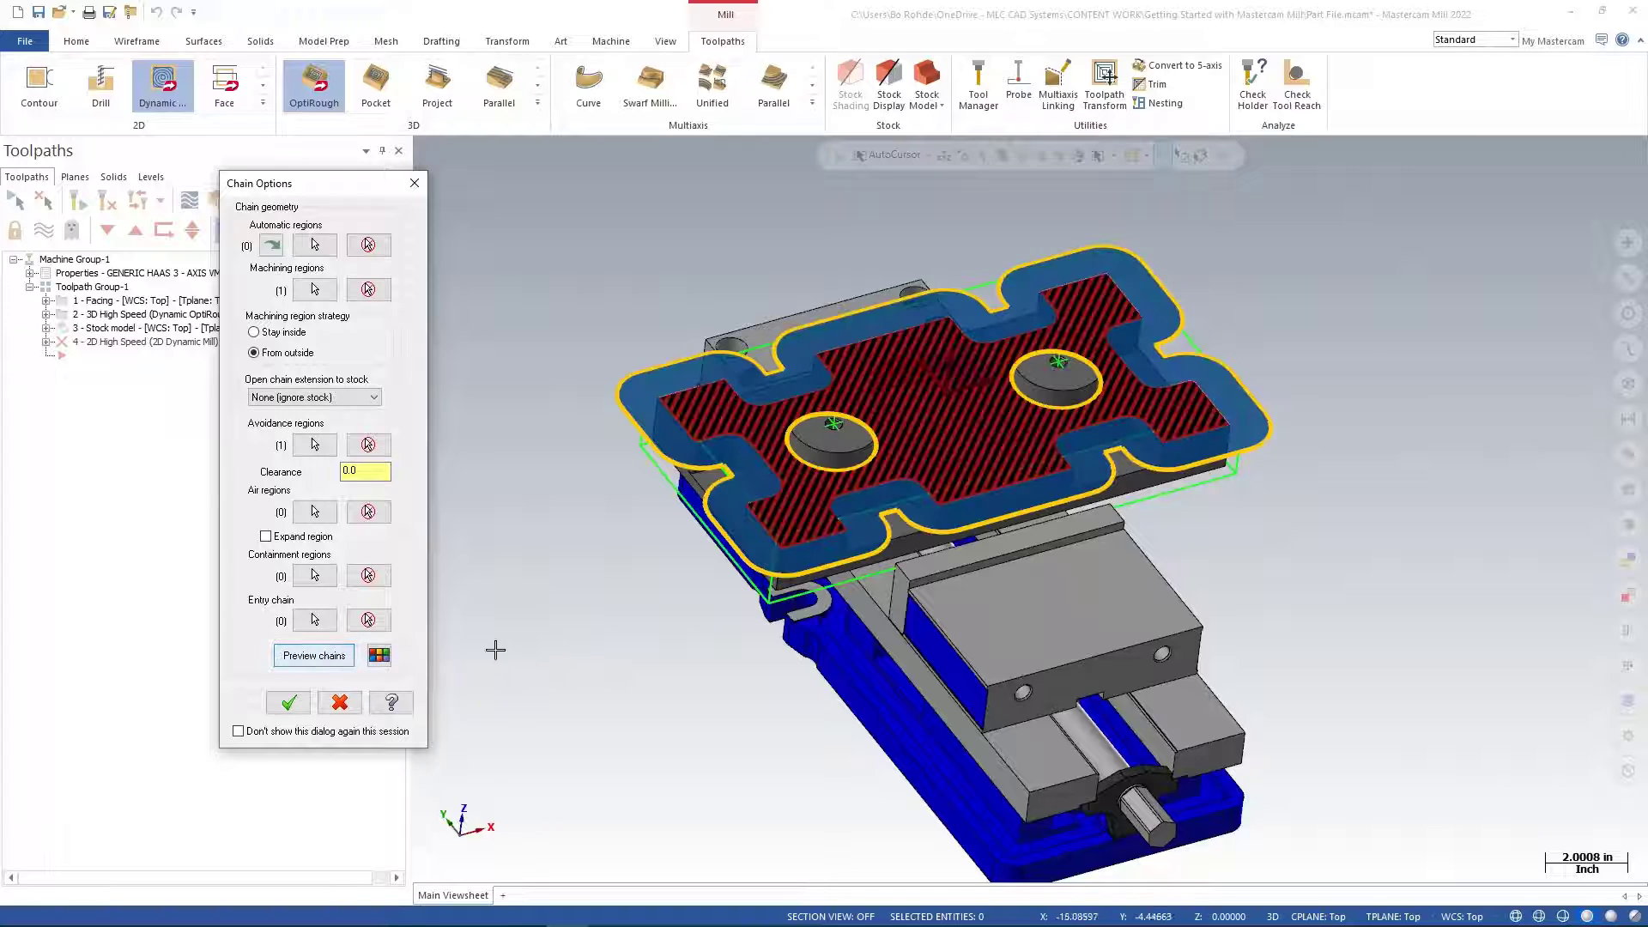
mouse_move(572, 643)
middle_down()
mouse_move(533, 632)
mouse_move(570, 794)
mouse_move(573, 715)
middle_up()
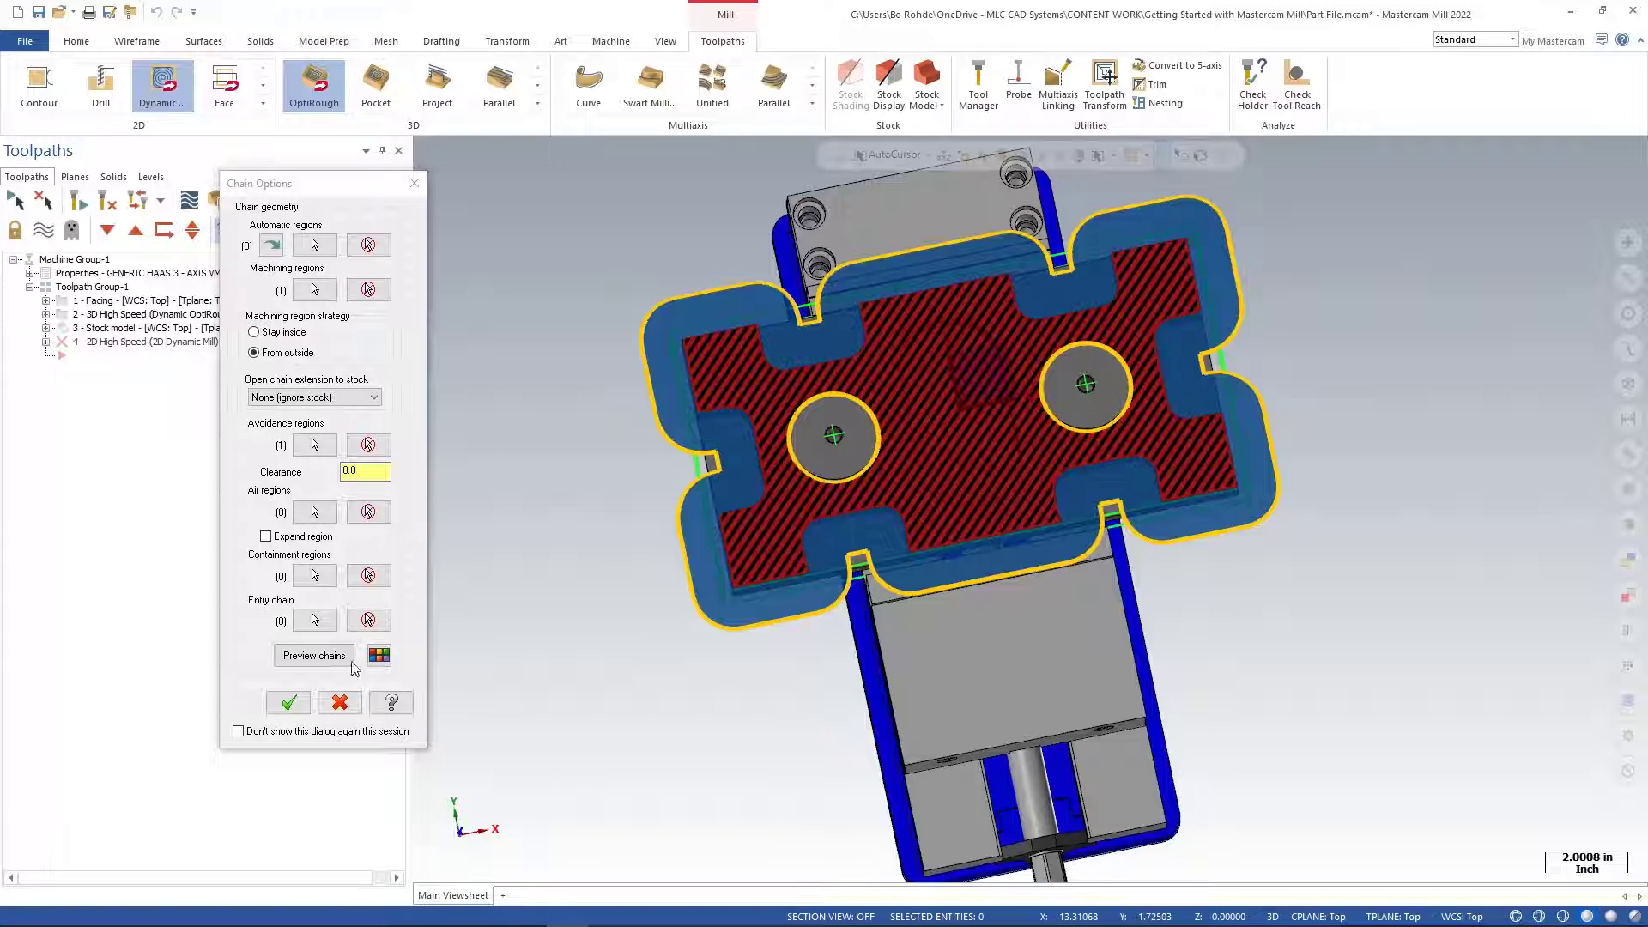
click(288, 704)
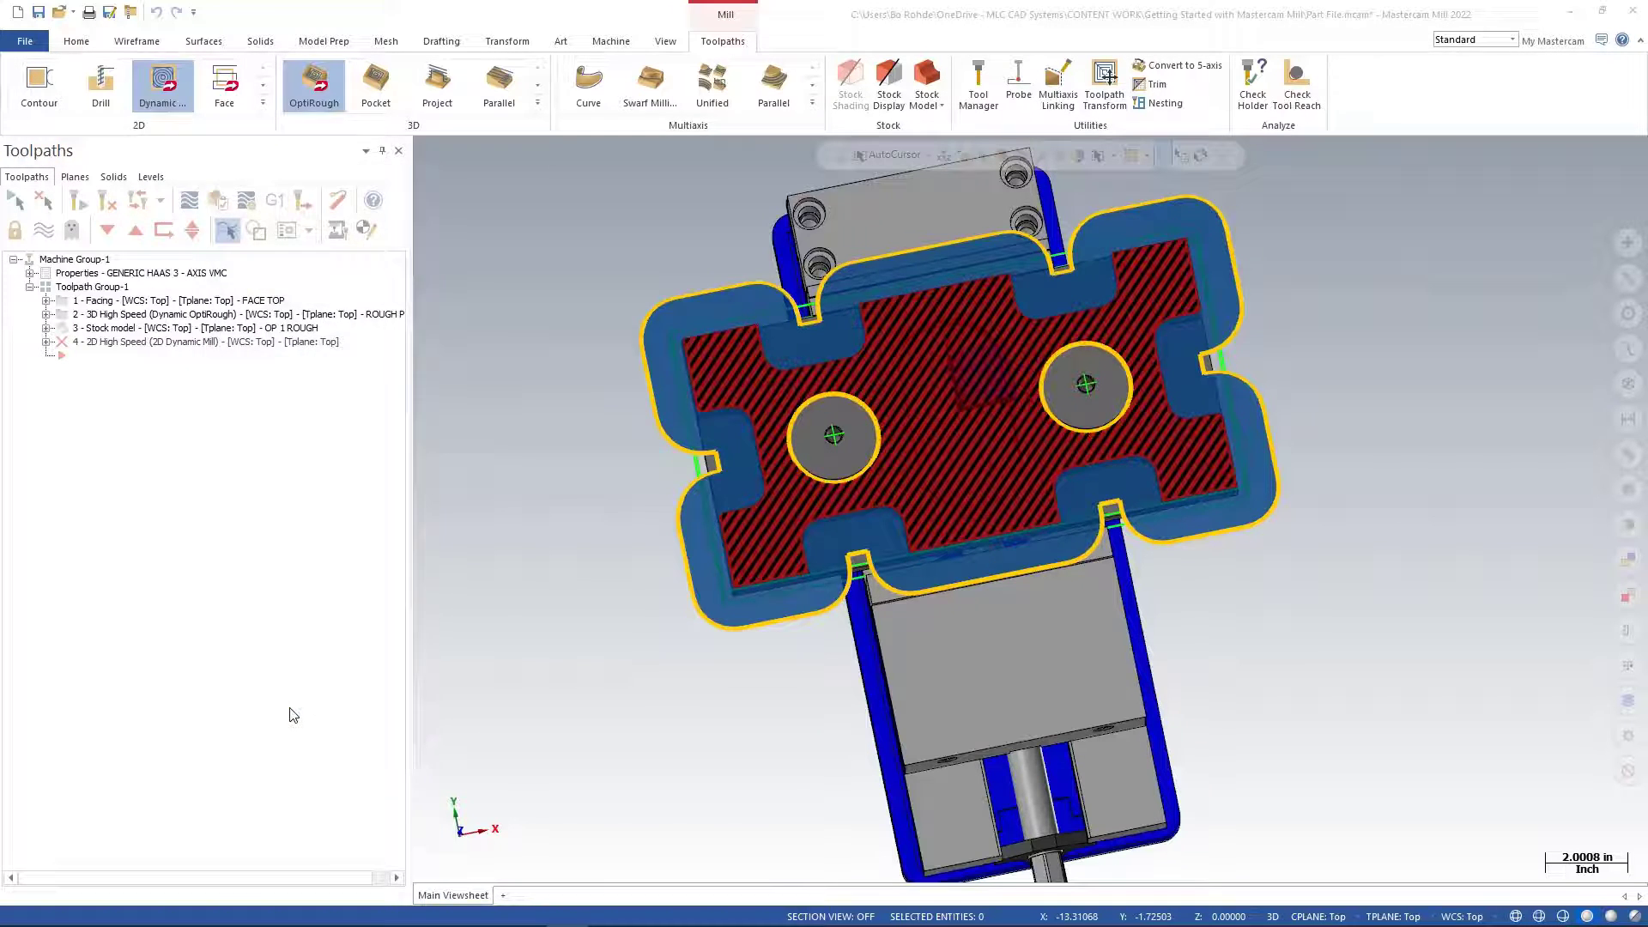
Assign the 1/2 FLAT ENDMILL to the toolpath with the comment FIN.
click(188, 182)
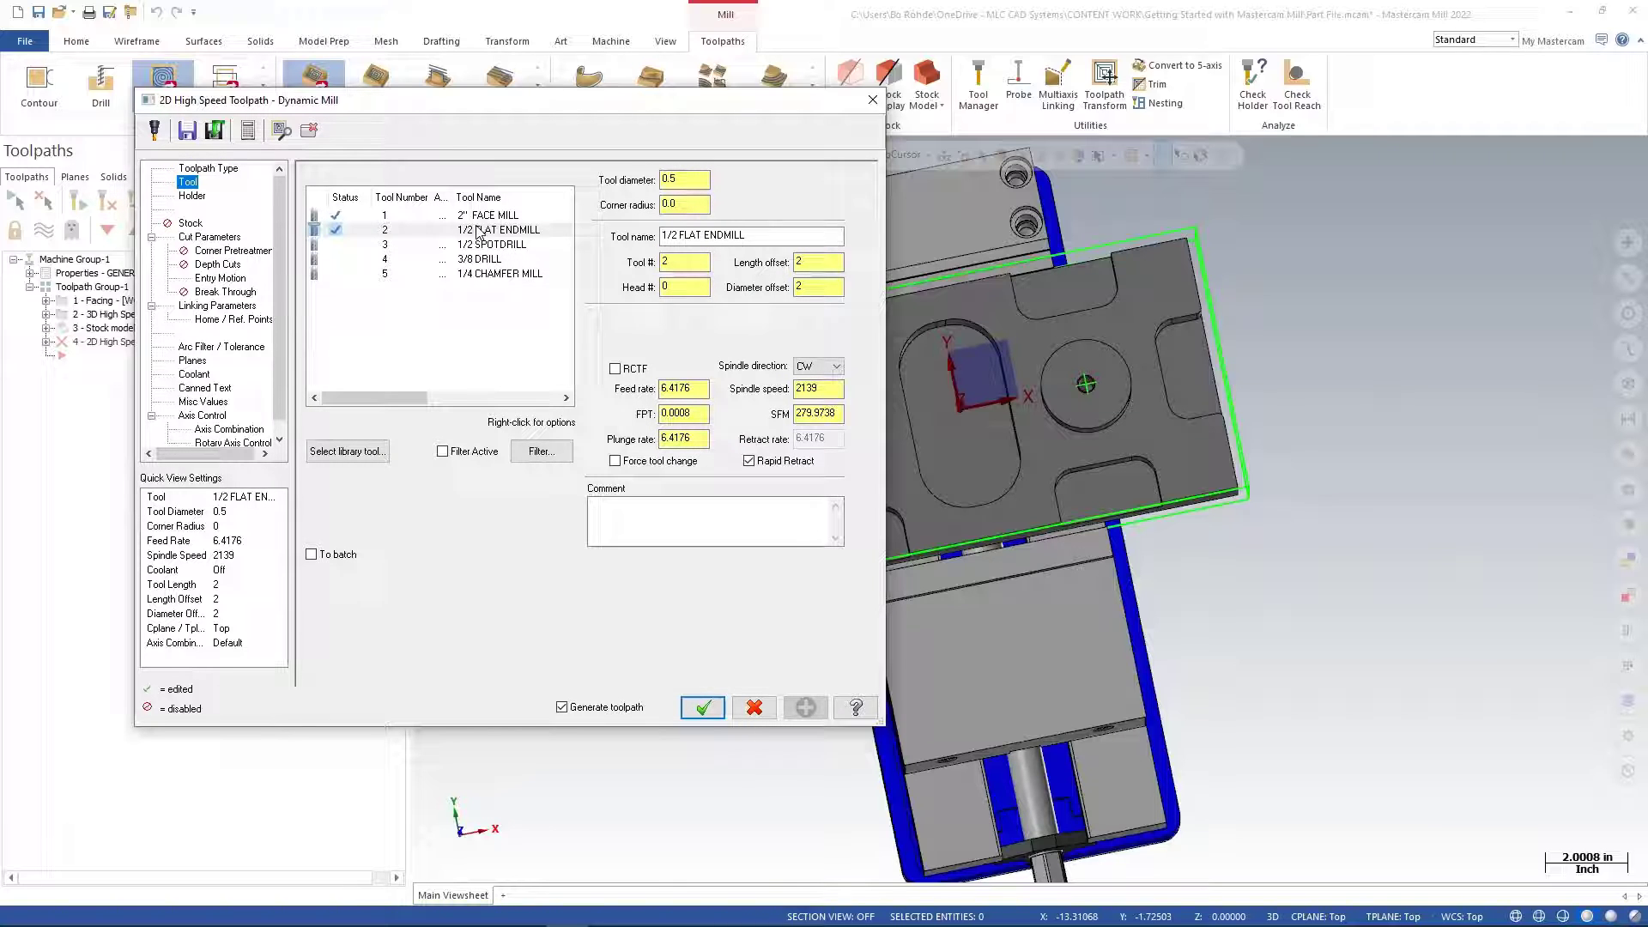
click(478, 230)
click(616, 507)
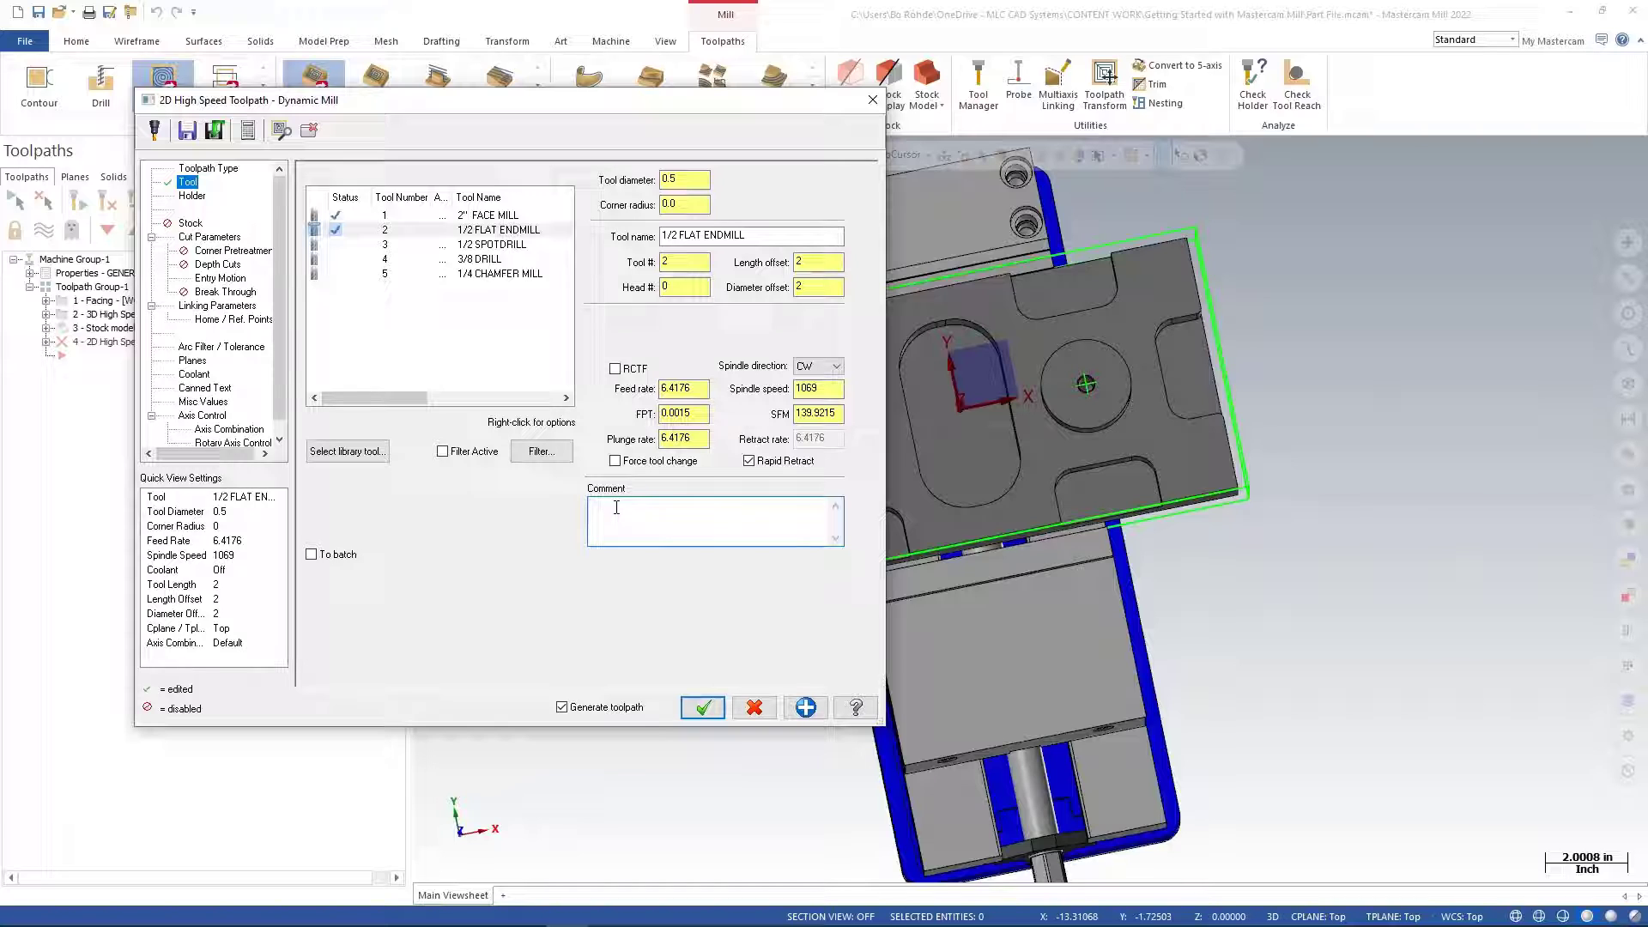
text(FIN FACE)
click(212, 241)
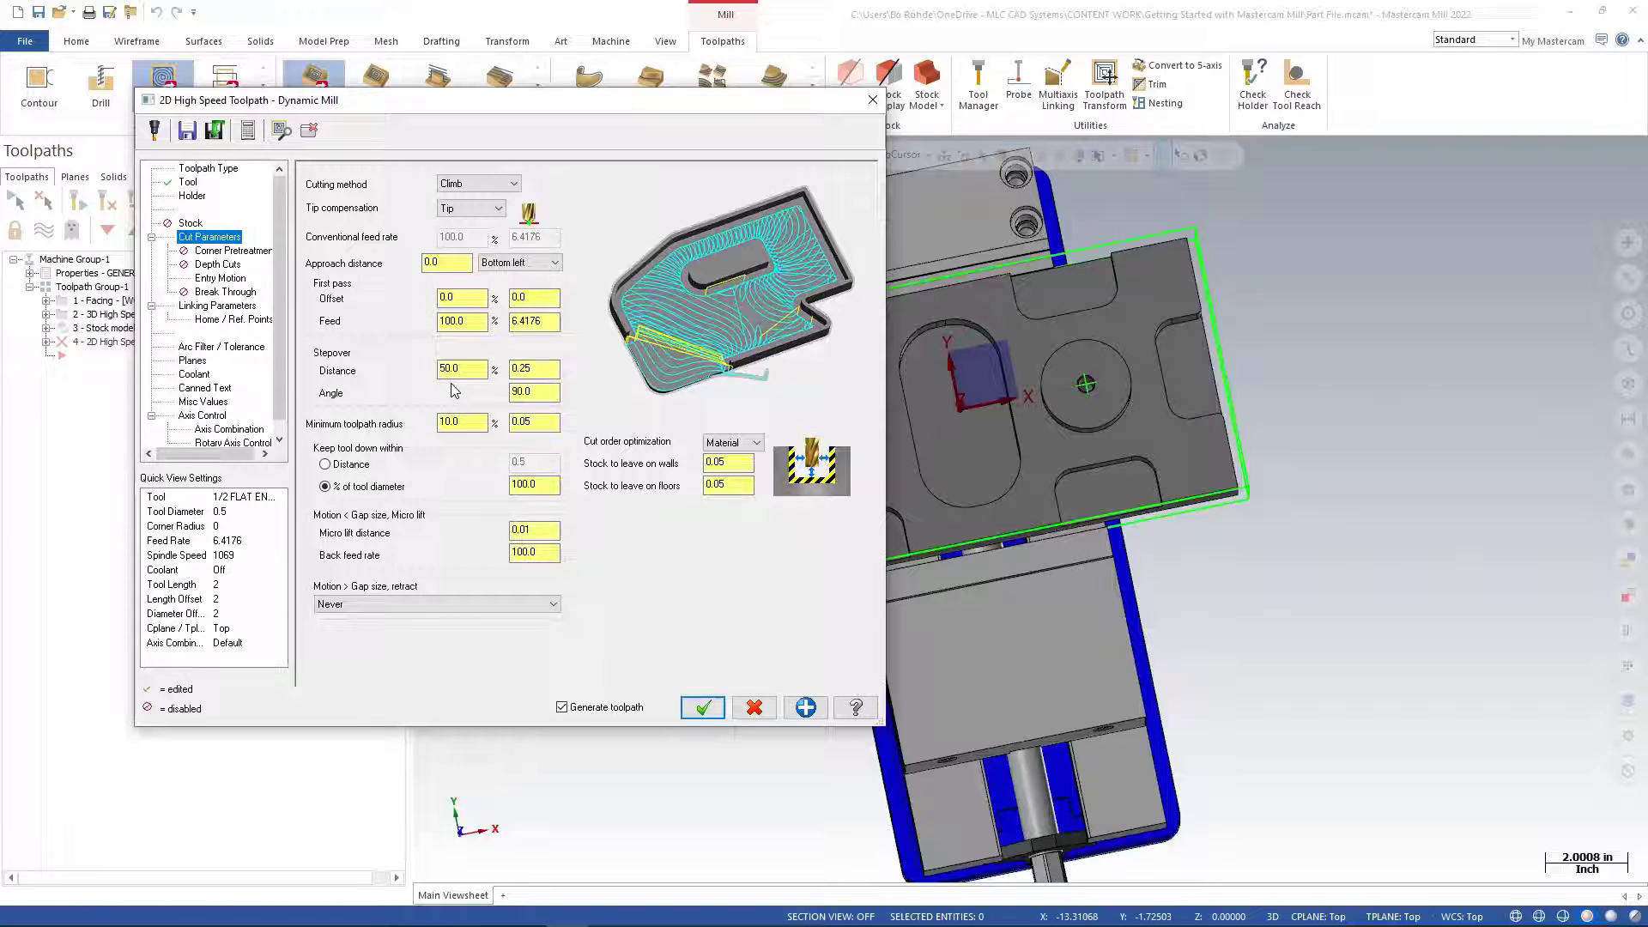
Keep 50% stepover and 0.05 wall stock, and set floor stock to 0.0.
drag(466, 371, 434, 370)
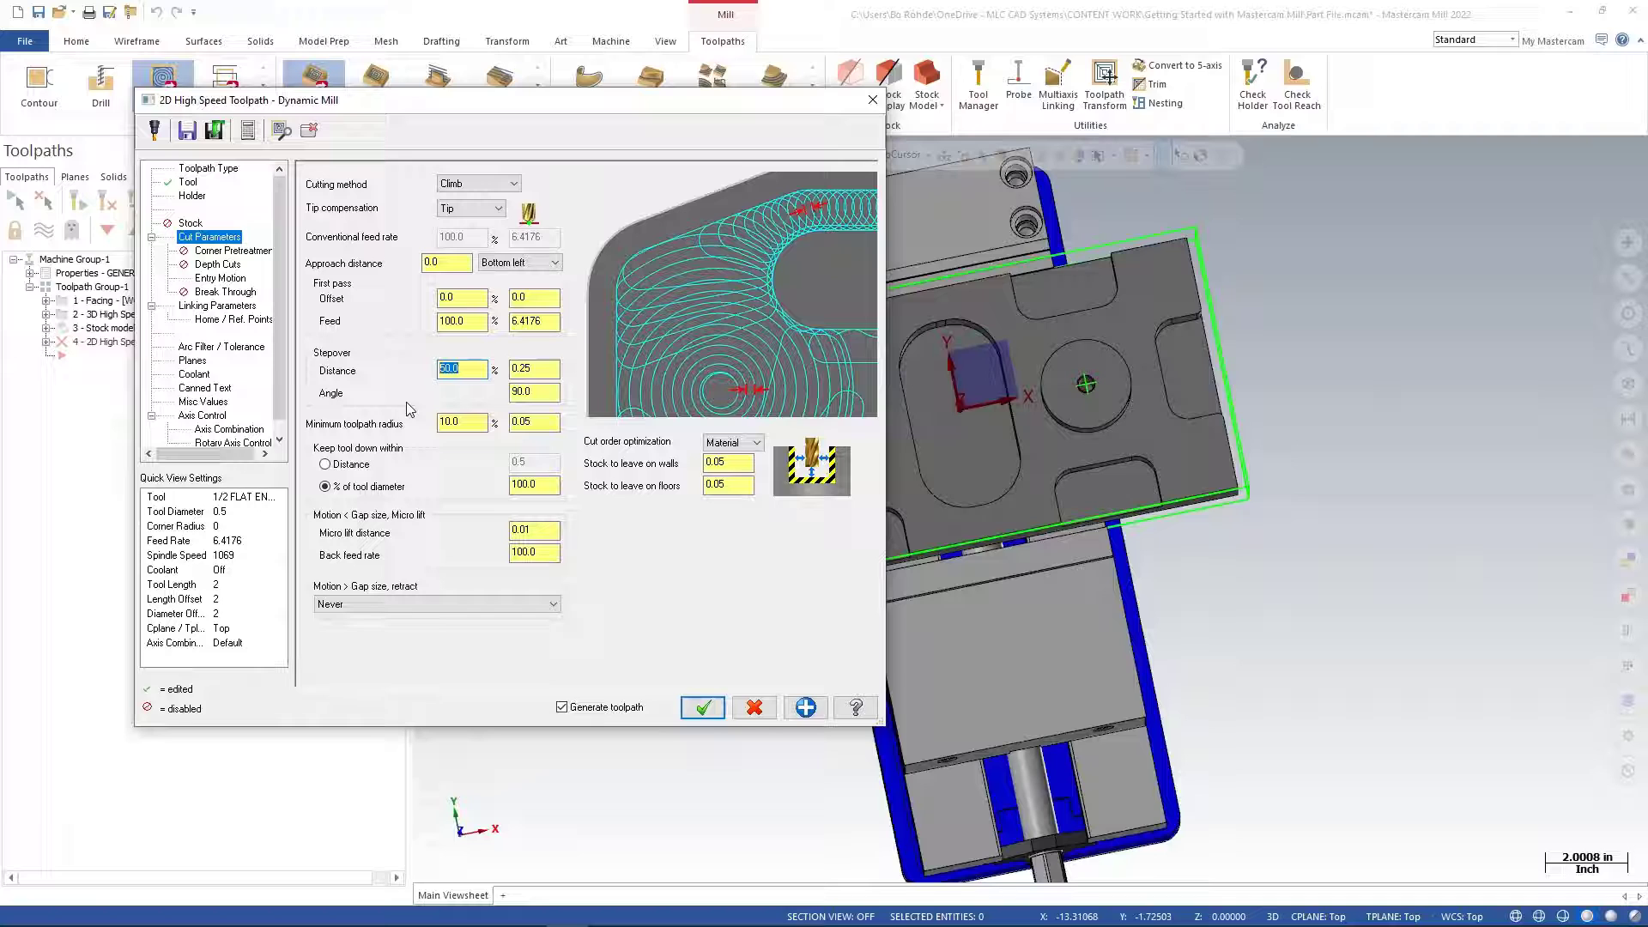
click(731, 464)
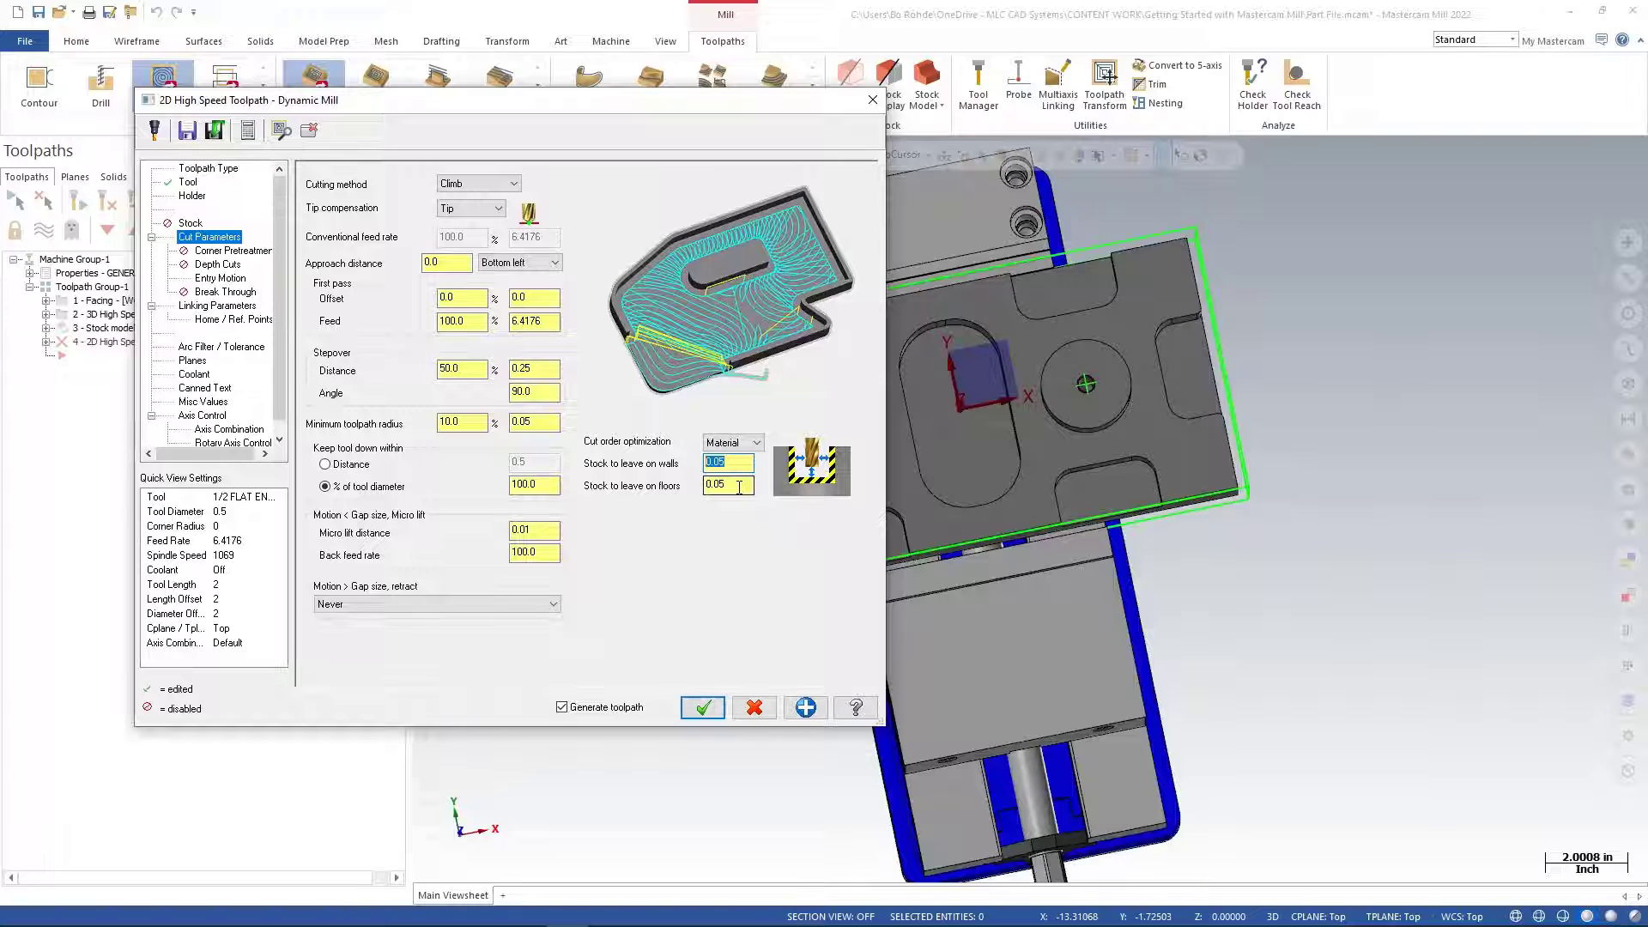
drag(739, 488, 702, 490)
text(0.0)
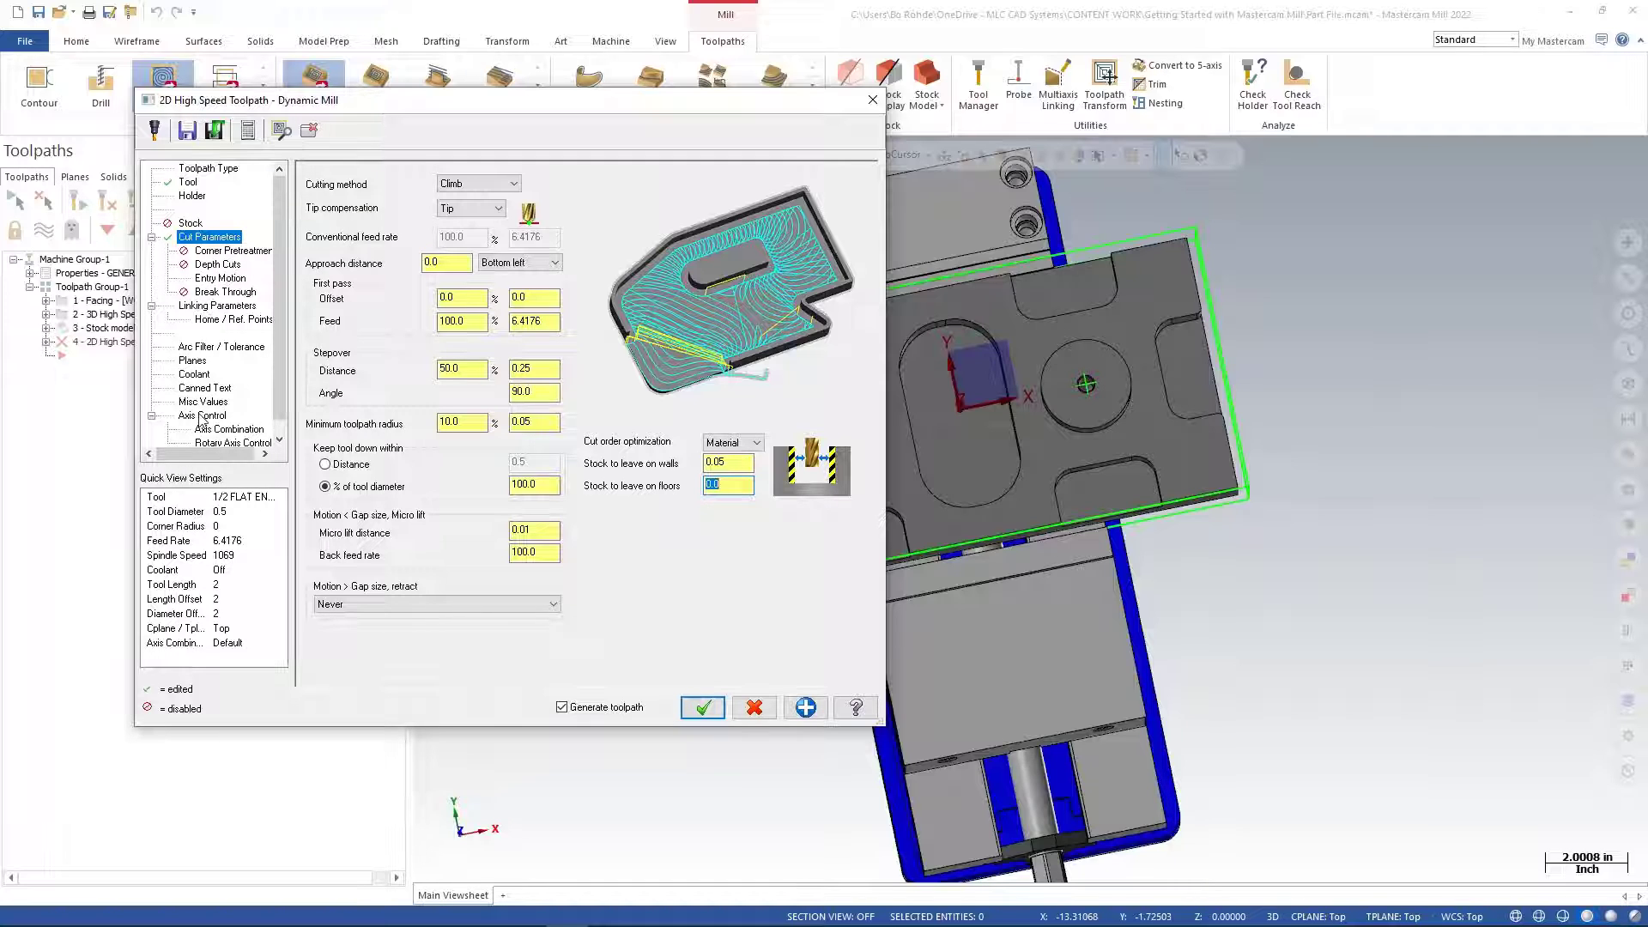
Accept the FIN FACE toolpath, orbit to inspect its passes, and save the part file.
click(702, 707)
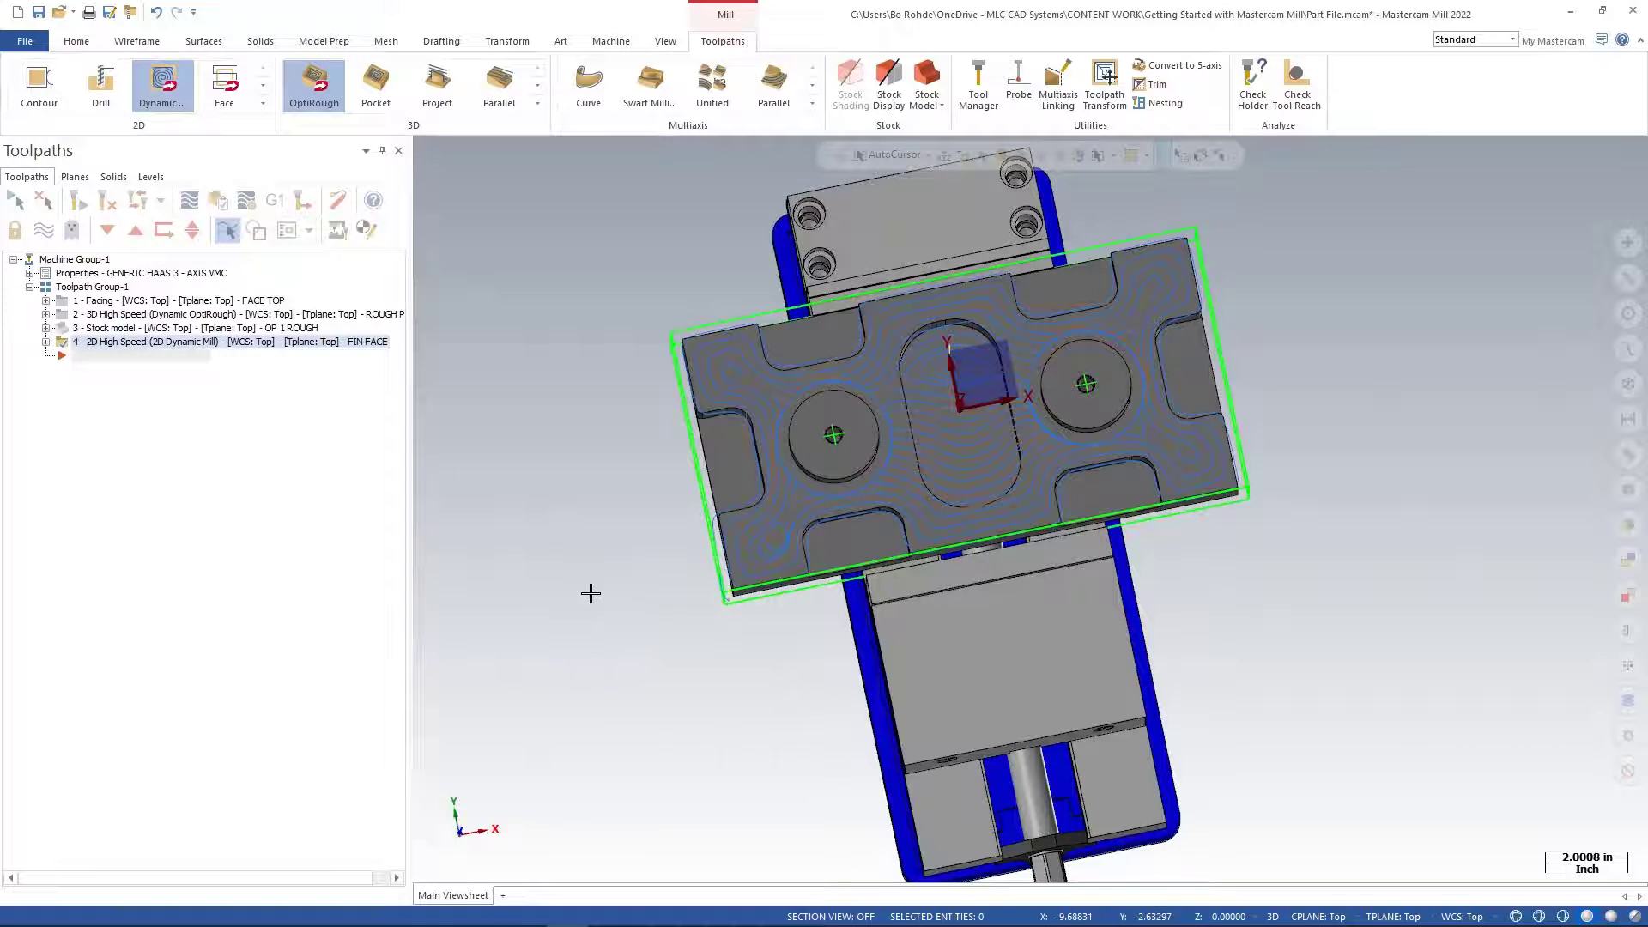
mouse_move(589, 588)
middle_down()
mouse_move(643, 541)
mouse_move(603, 537)
middle_up()
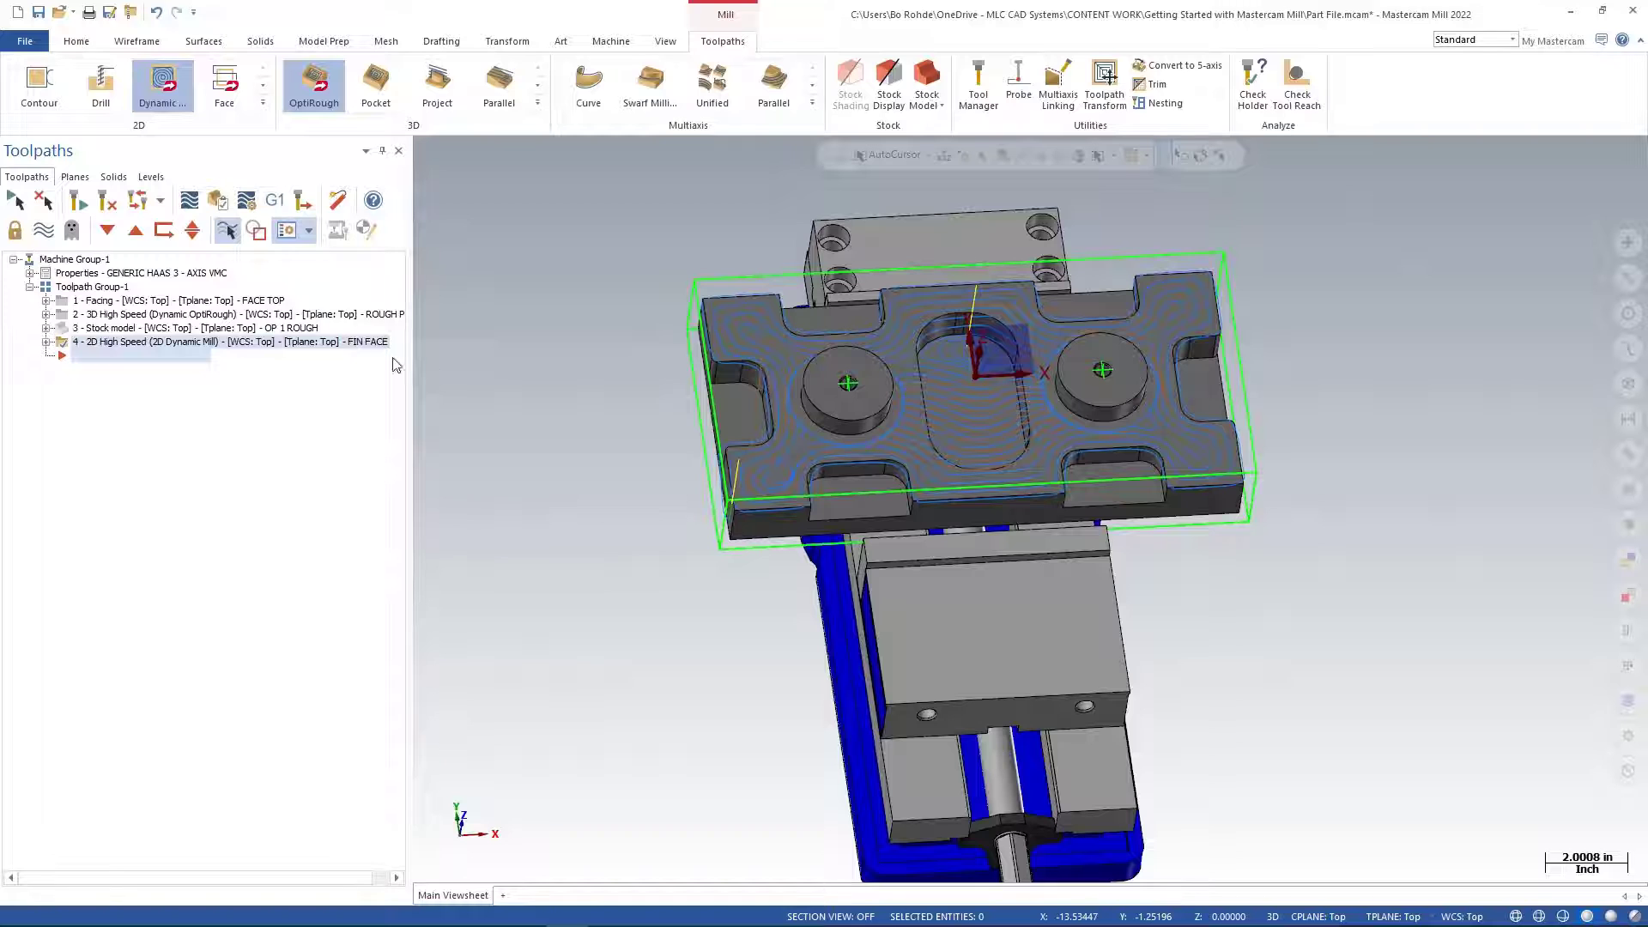
middle_drag(525, 388, 580, 383)
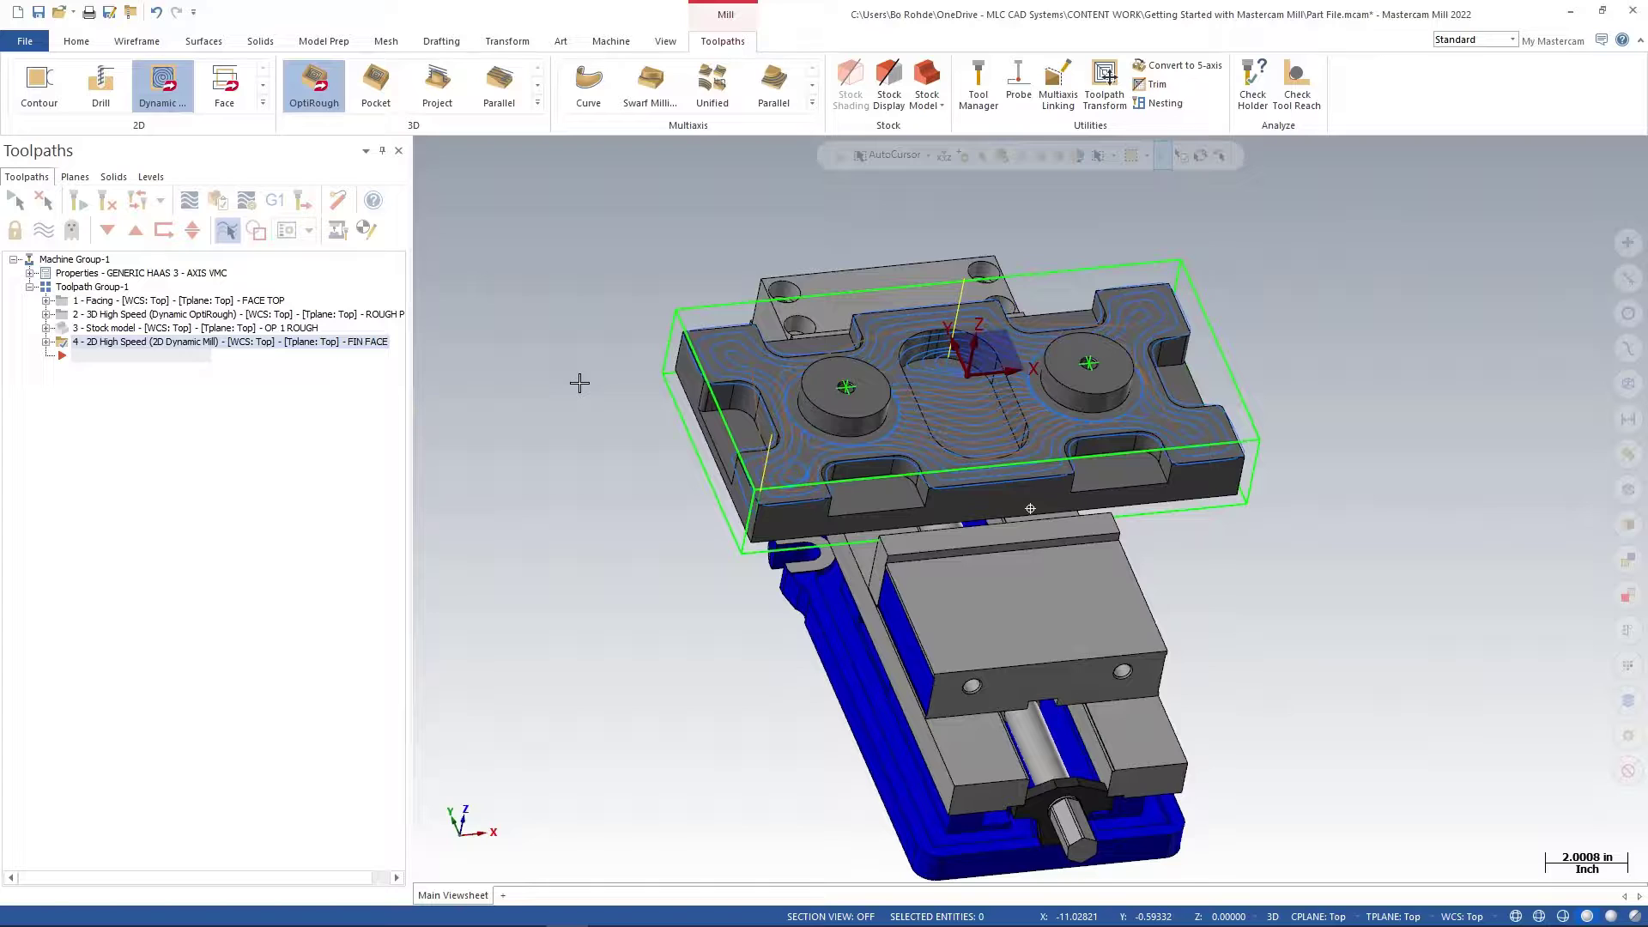
click(39, 12)
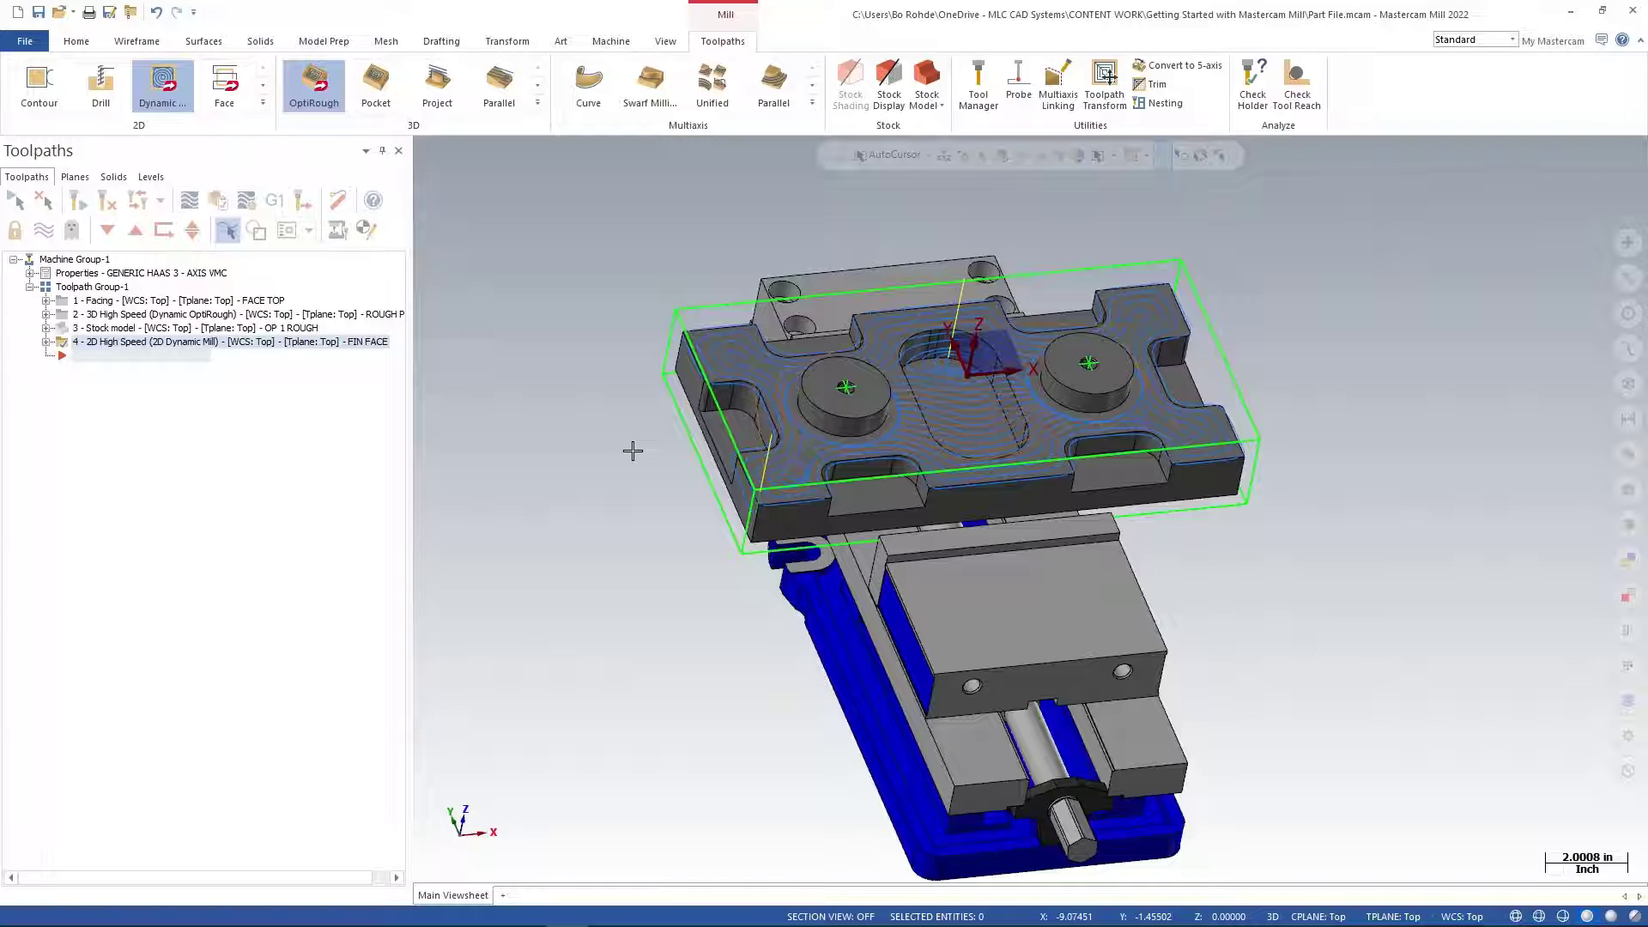
Start a fifth 2D Dynamic Mill toolpath with face selection in Solid Chaining.
click(162, 103)
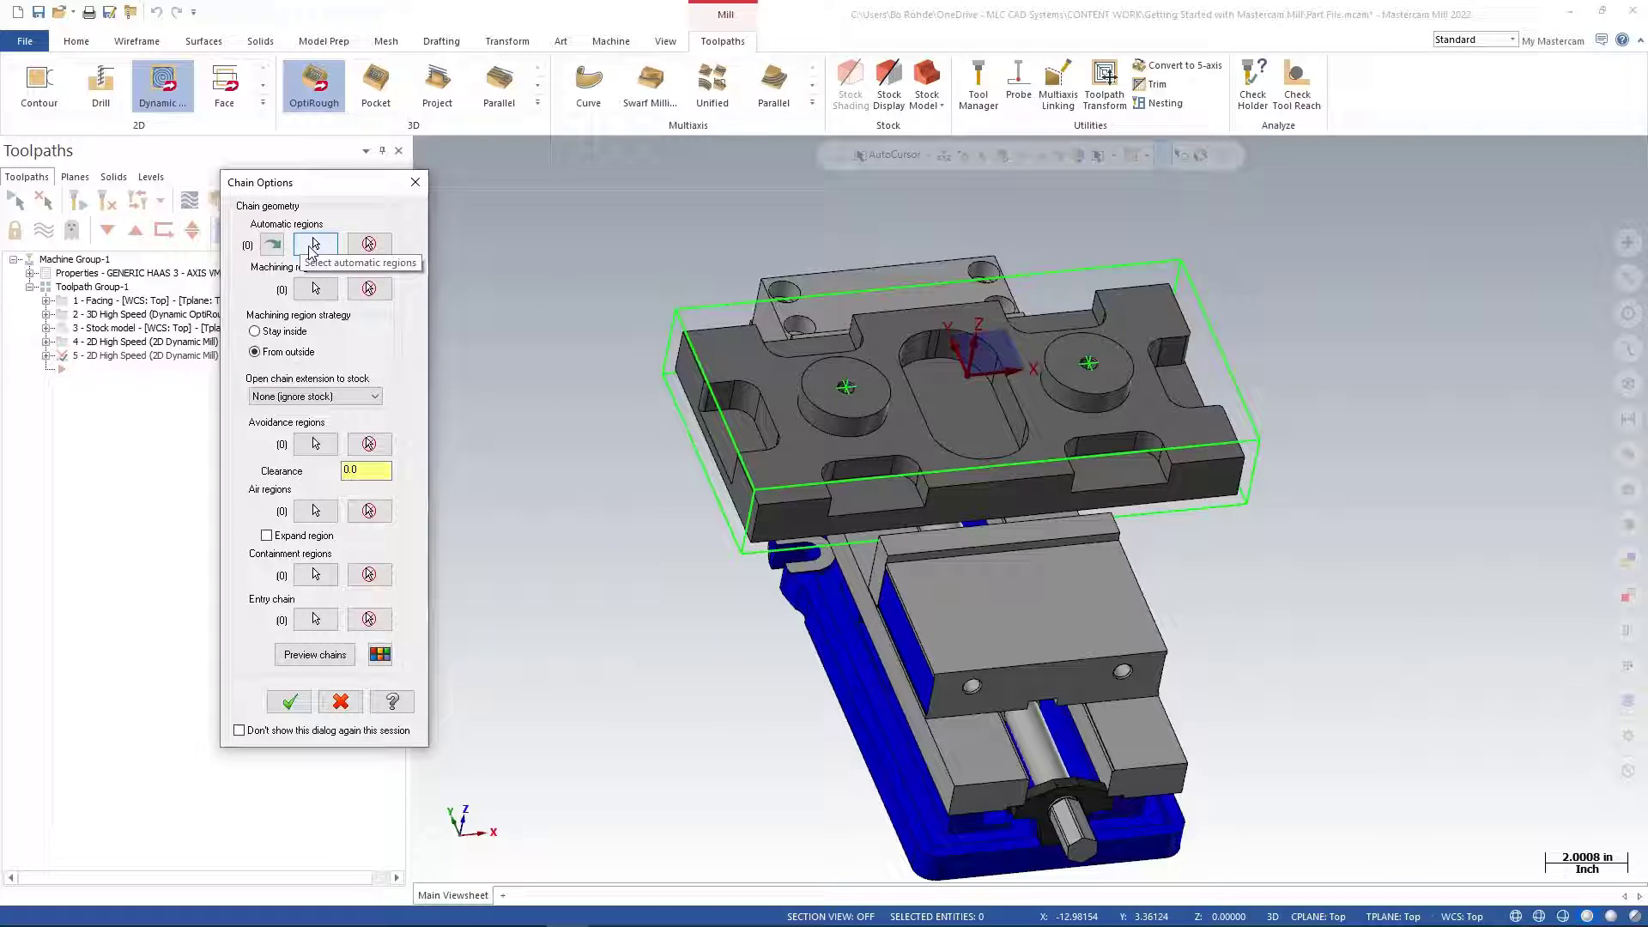
click(312, 245)
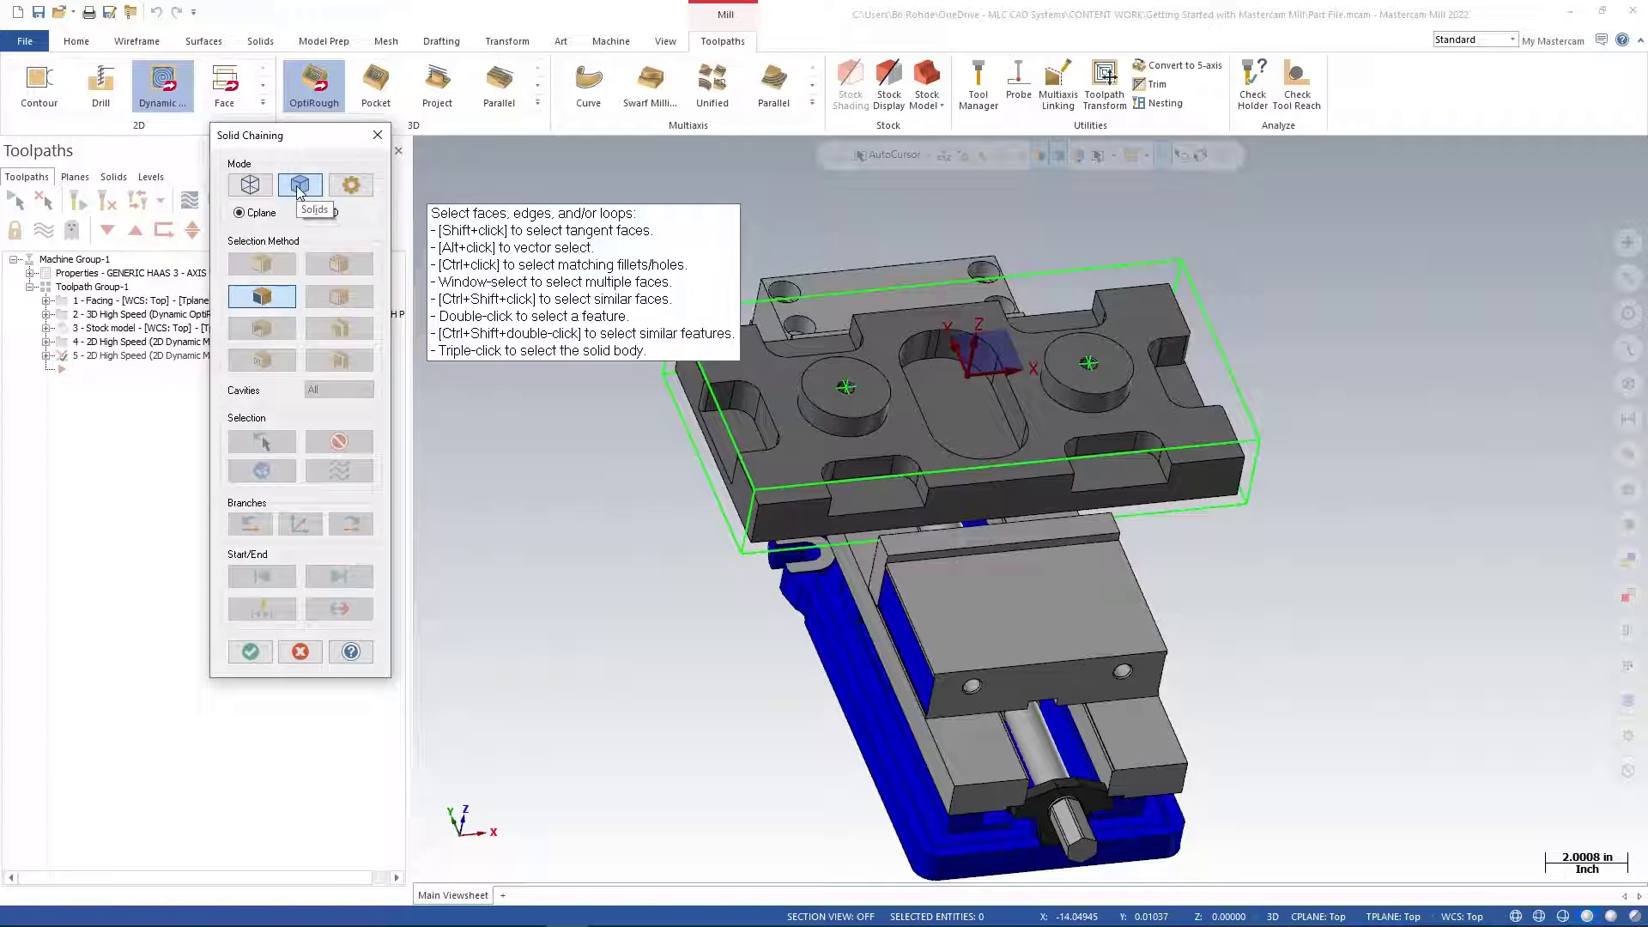
click(268, 298)
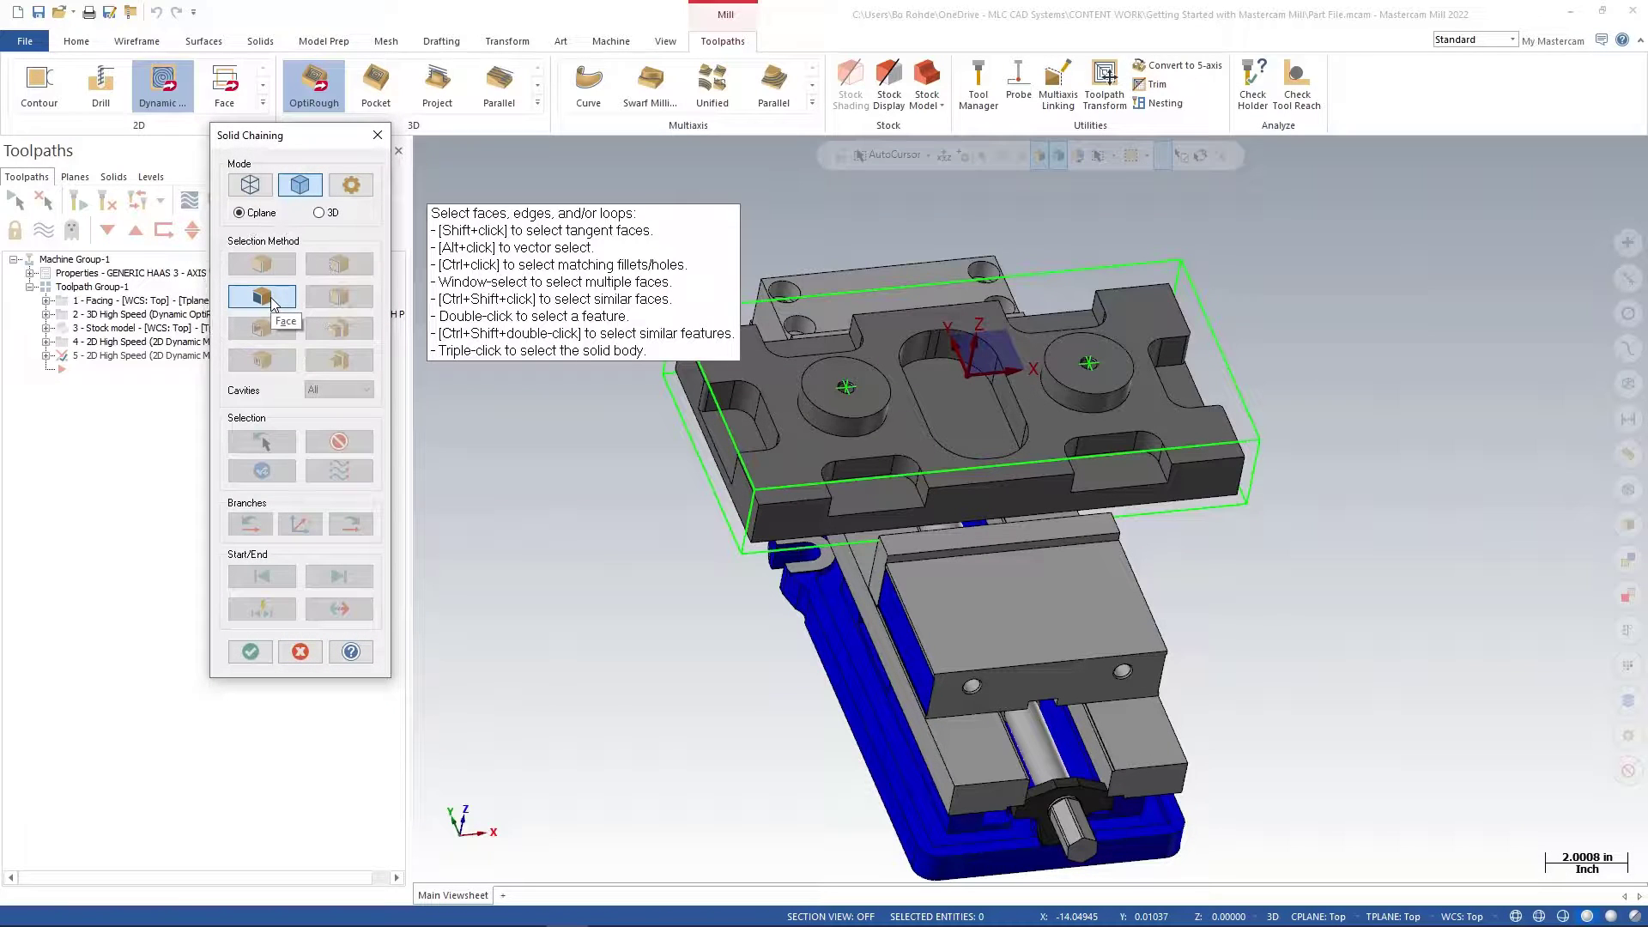
Select the side pocket floors (top-left, top-right, right, front-right, front-left) and the centre slot floor.
click(728, 451)
click(805, 347)
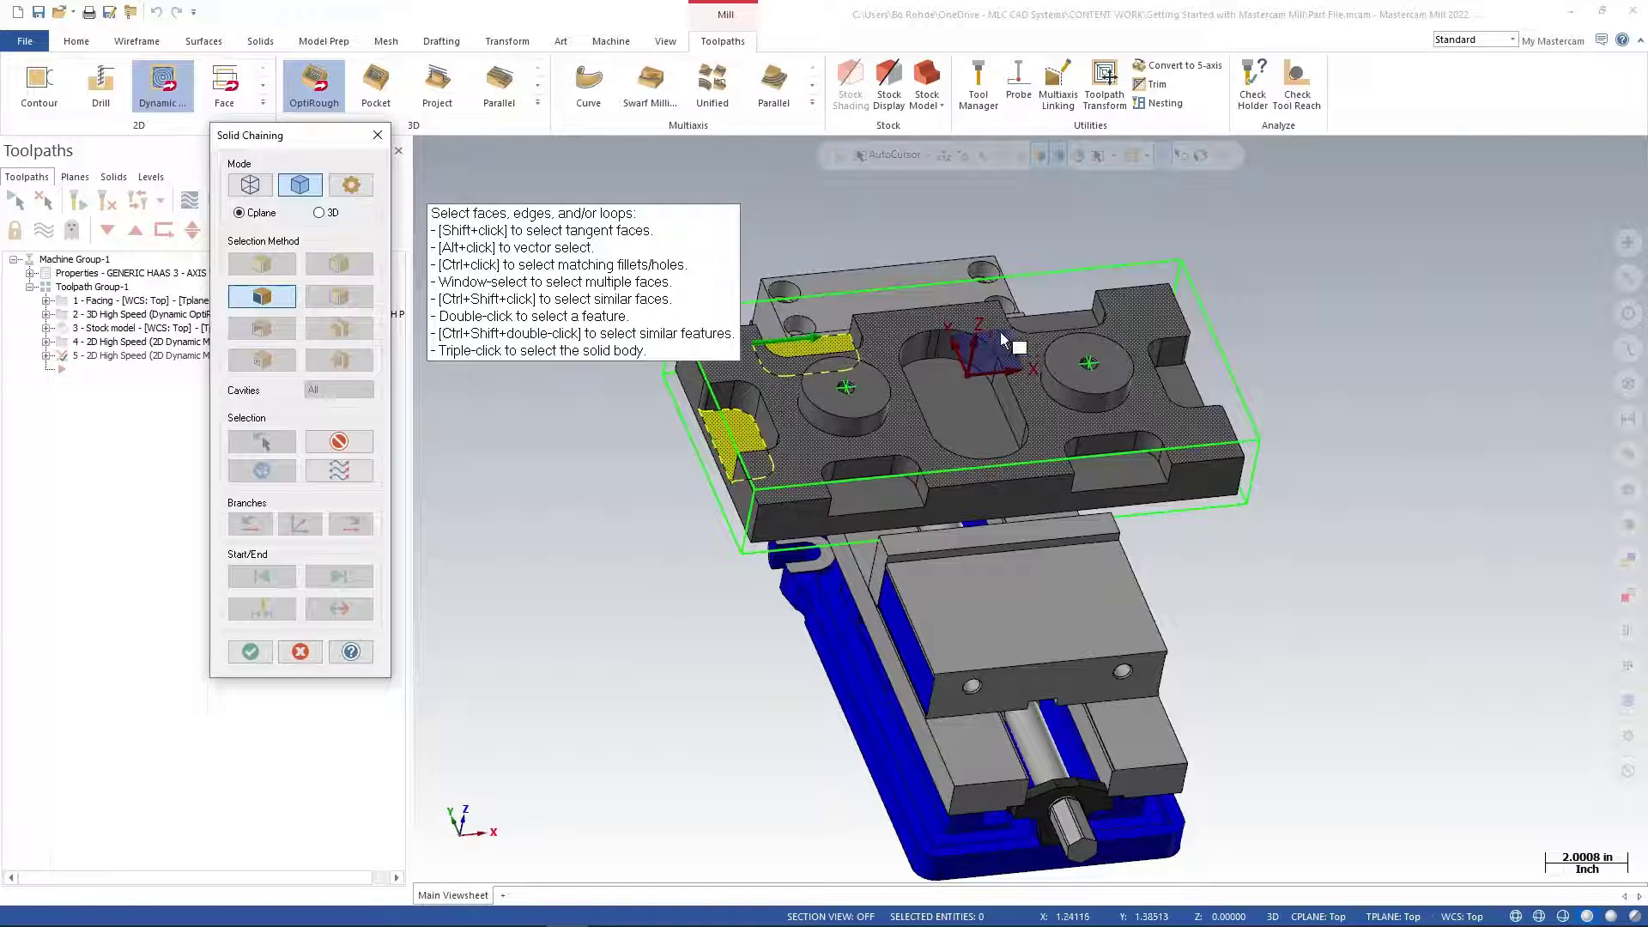
click(1041, 331)
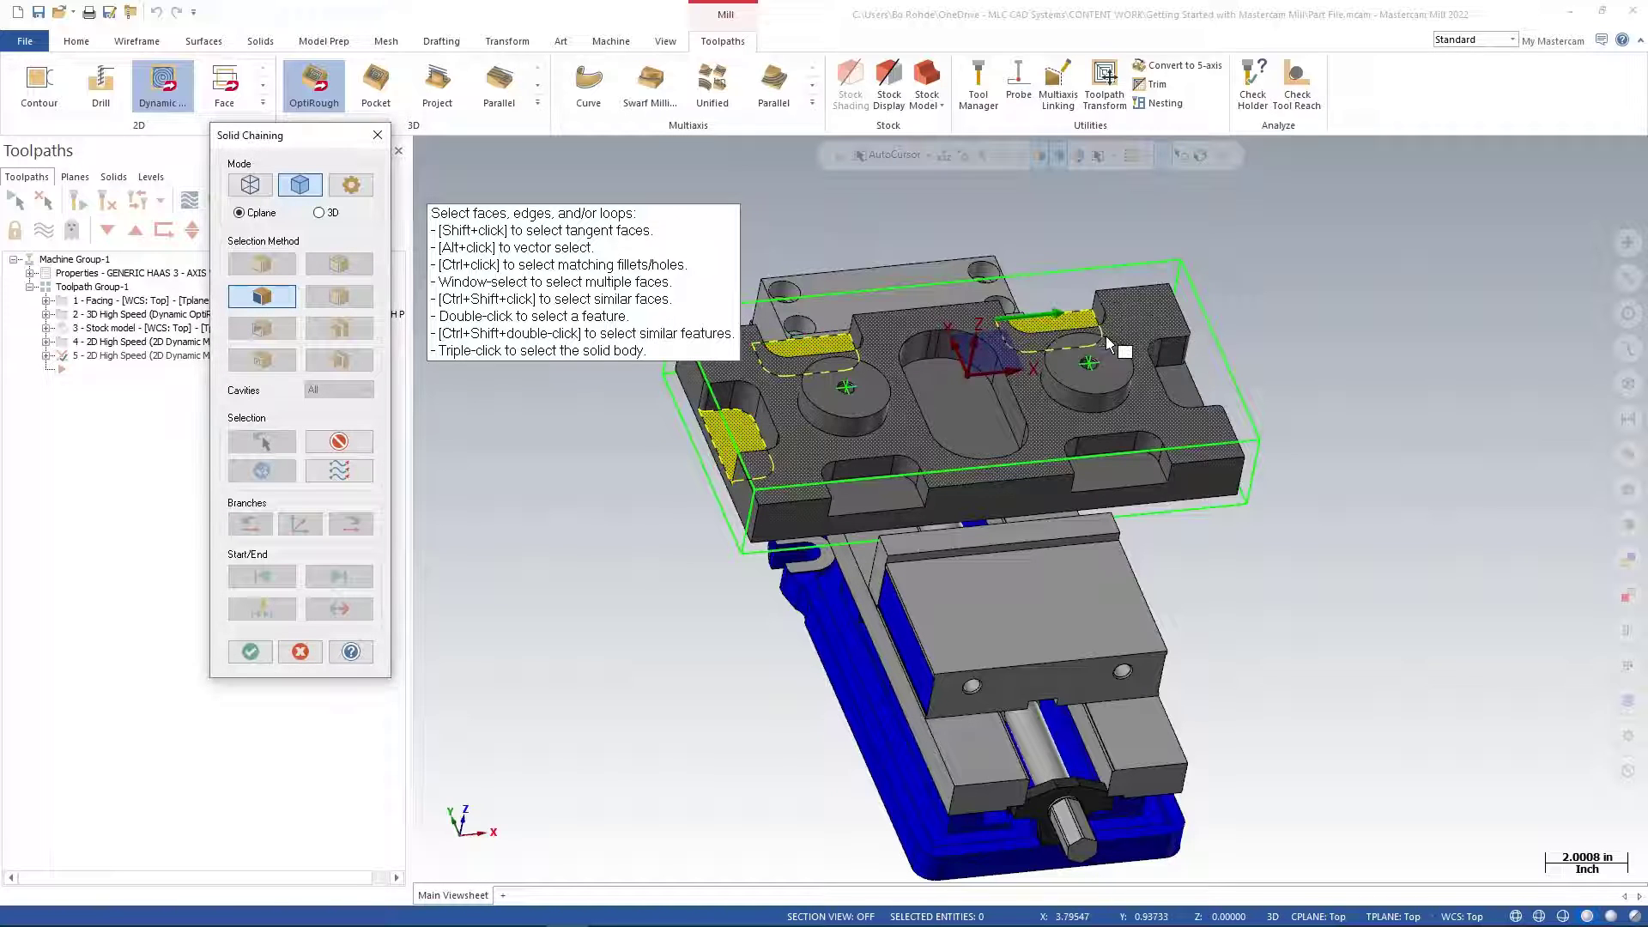
click(1177, 388)
click(1137, 485)
click(891, 506)
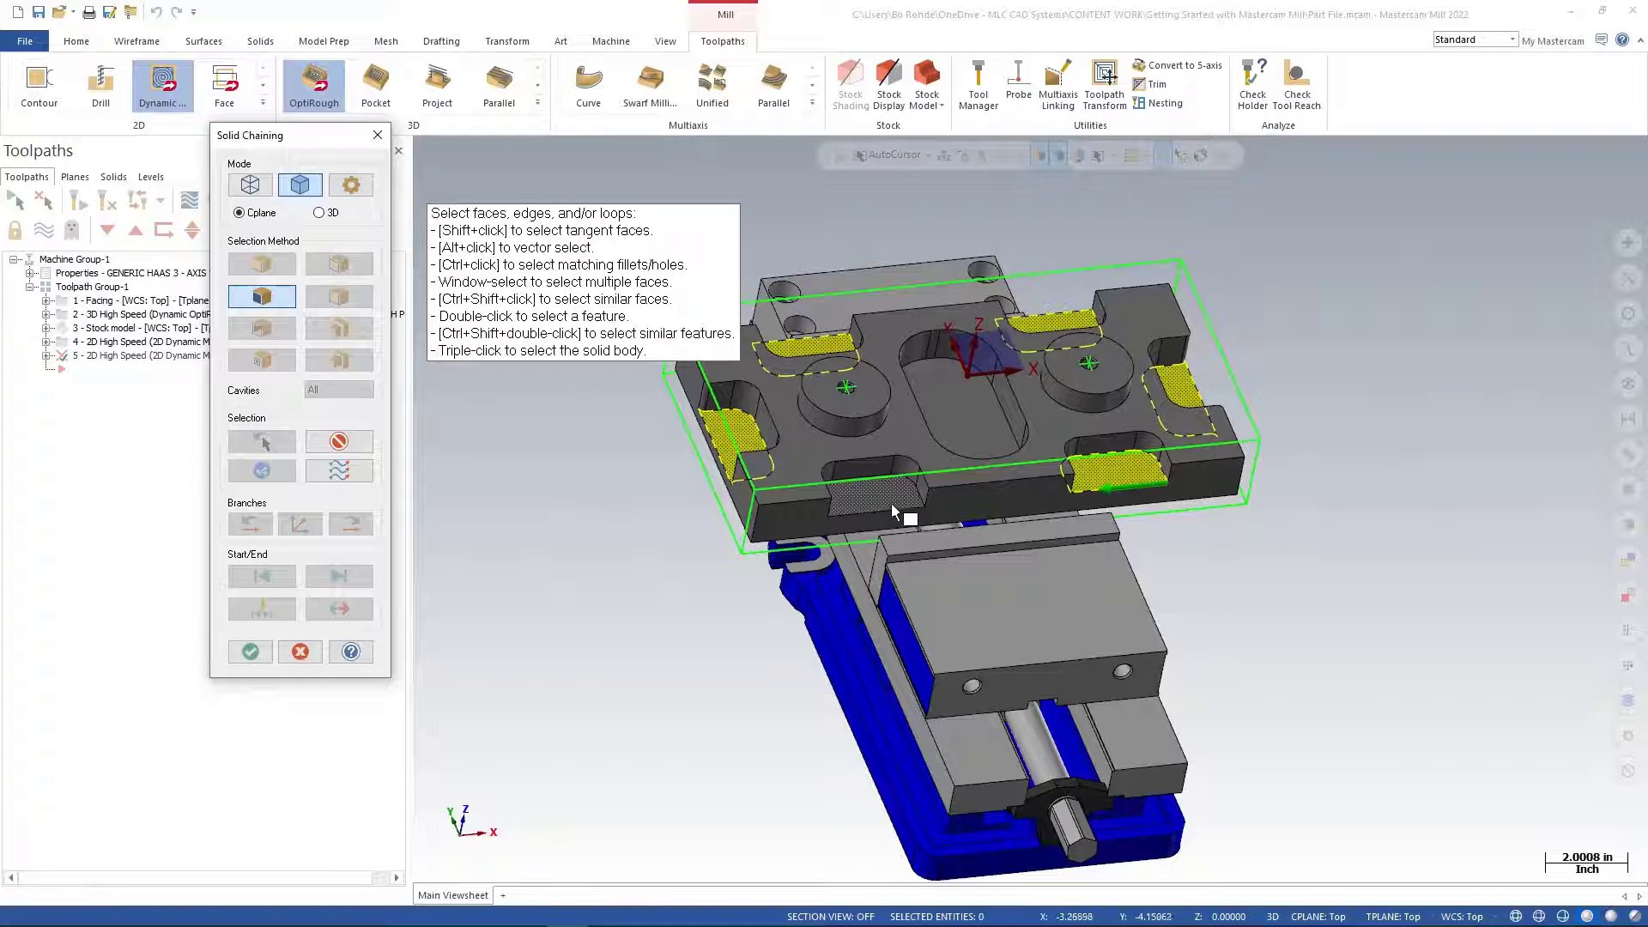
click(957, 411)
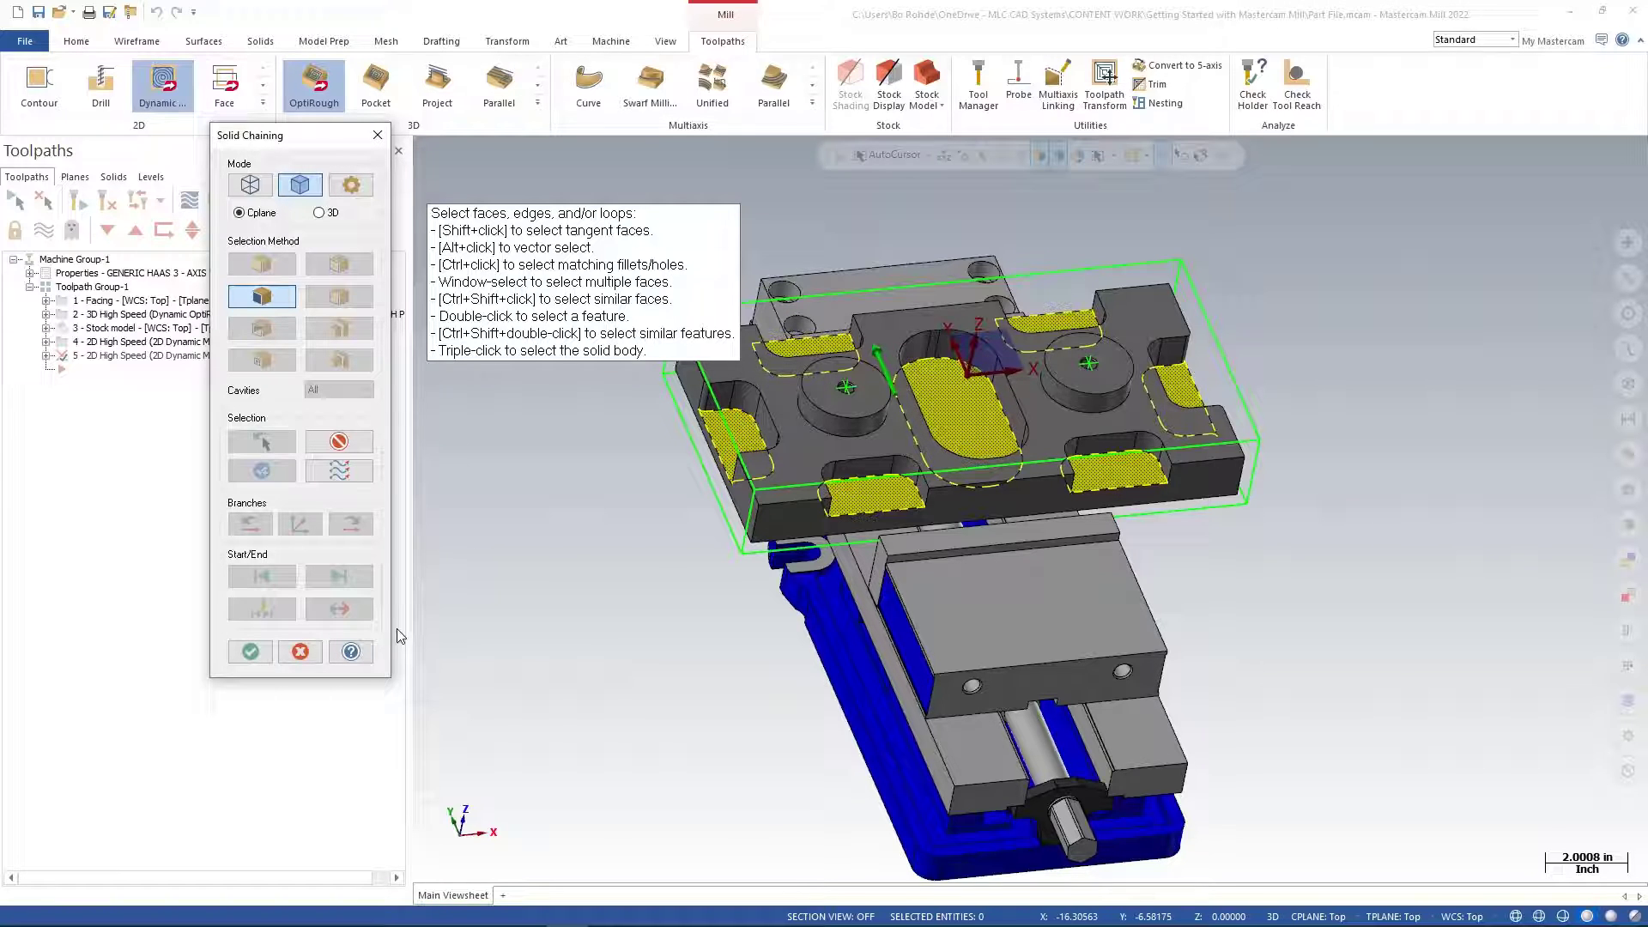
Accept the floor faces and preview the six pockets and centre slot from top and orbited views.
click(251, 656)
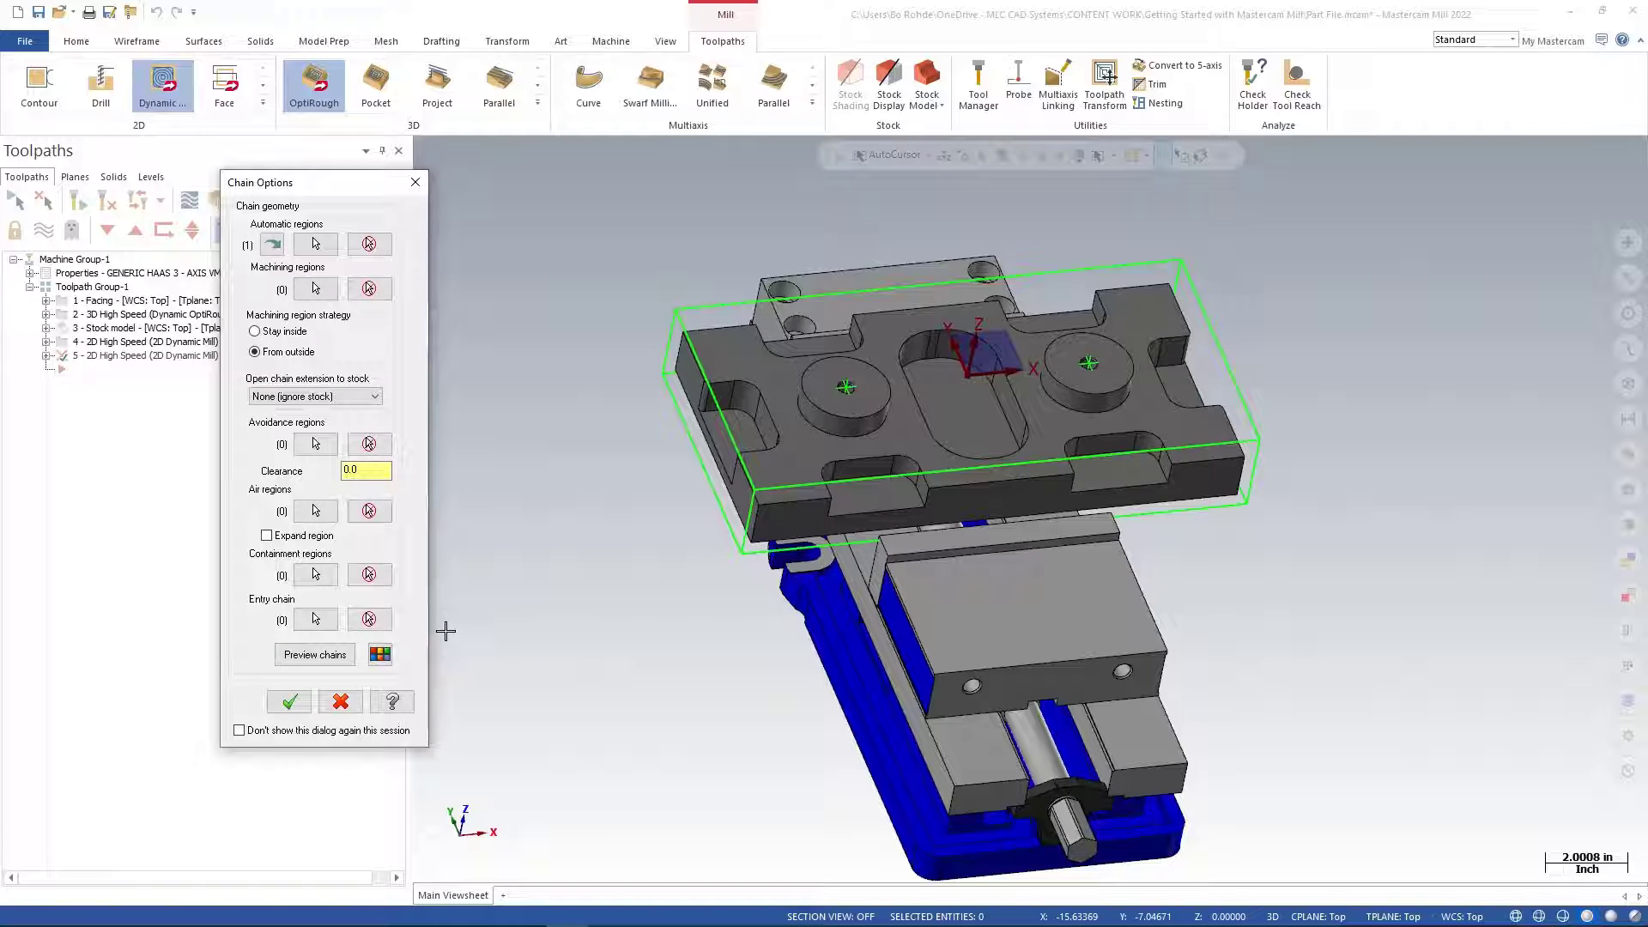
click(313, 655)
key(alt+1)
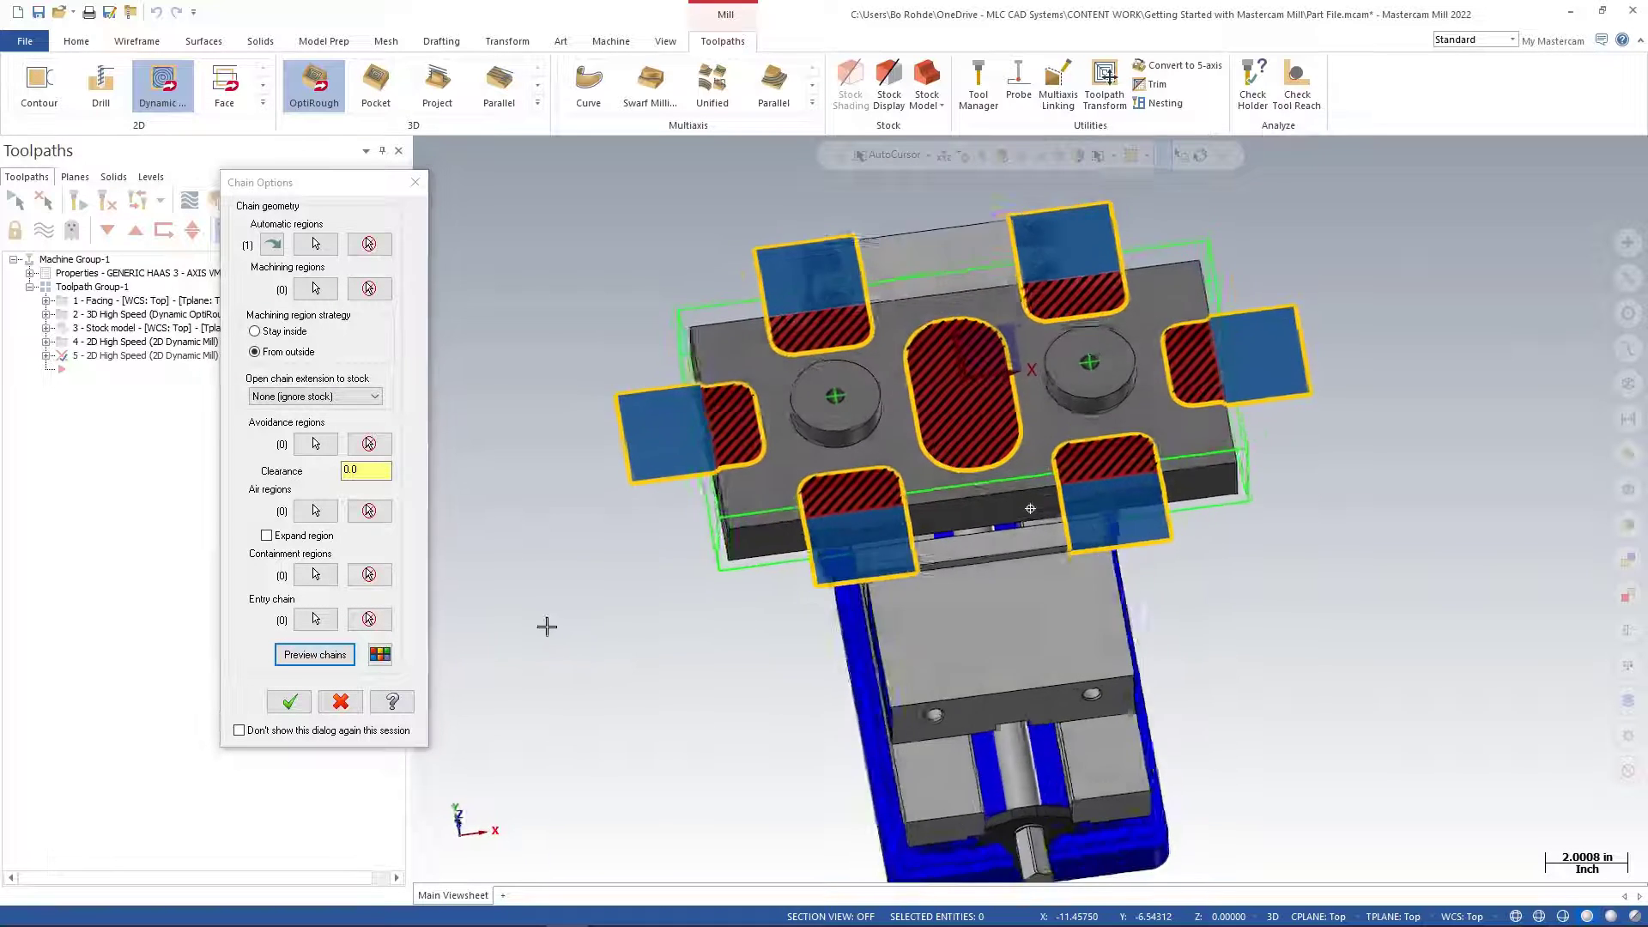
scroll(563, 687, down, 2)
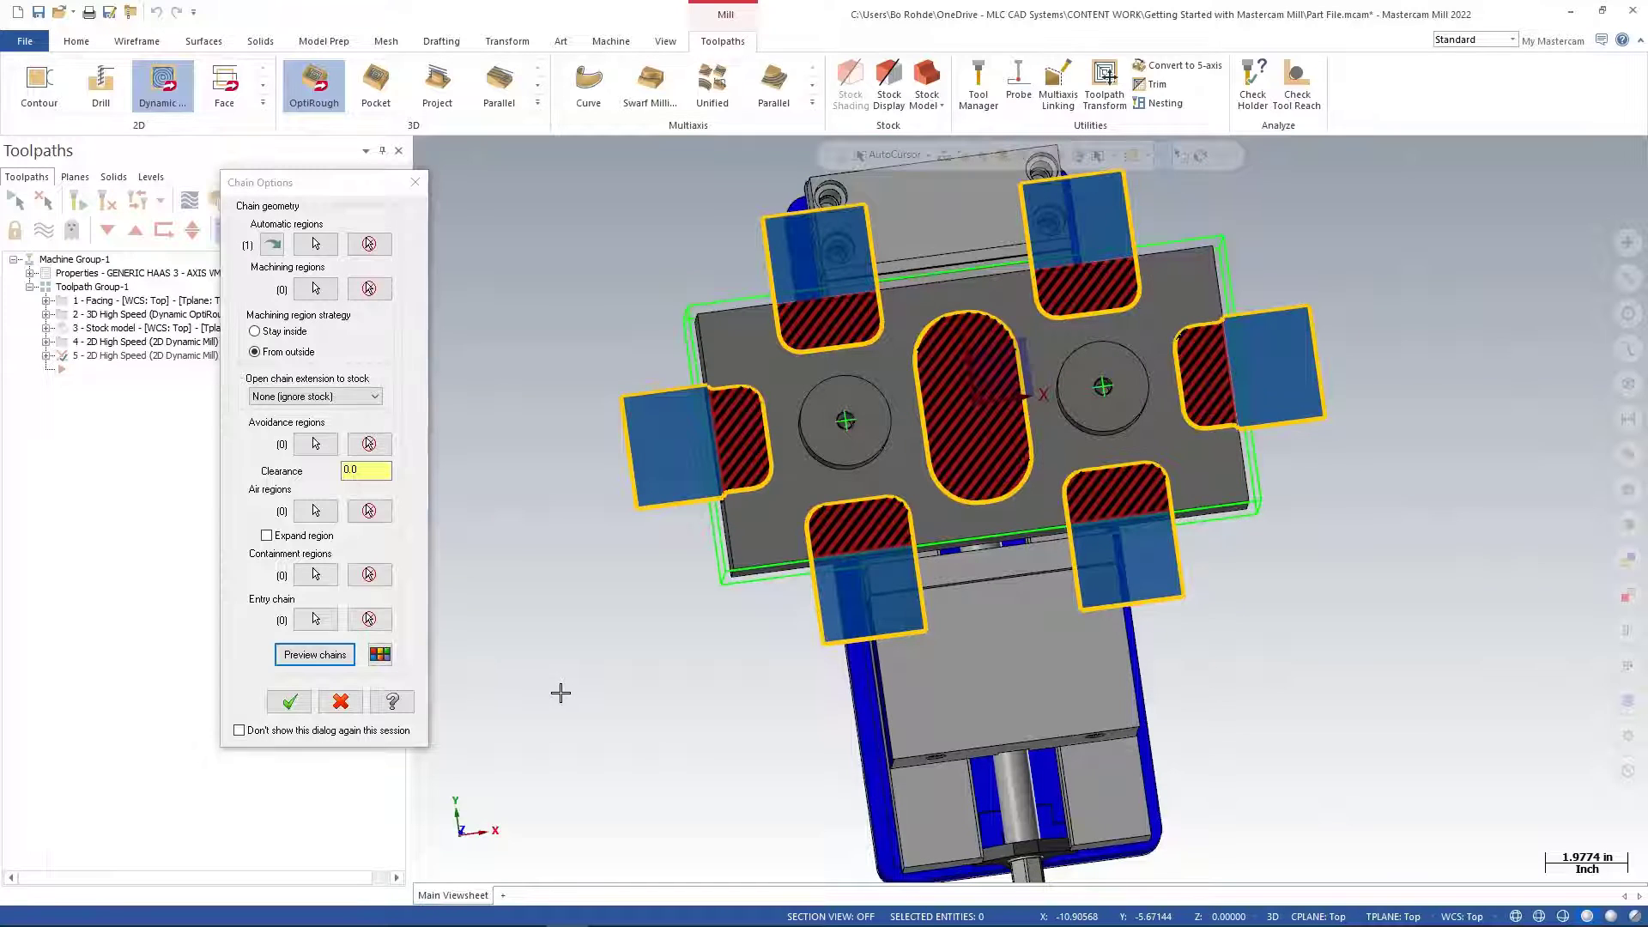
mouse_move(558, 684)
middle_down()
mouse_move(587, 654)
mouse_move(555, 643)
mouse_move(566, 600)
mouse_move(788, 520)
mouse_move(755, 549)
middle_up()
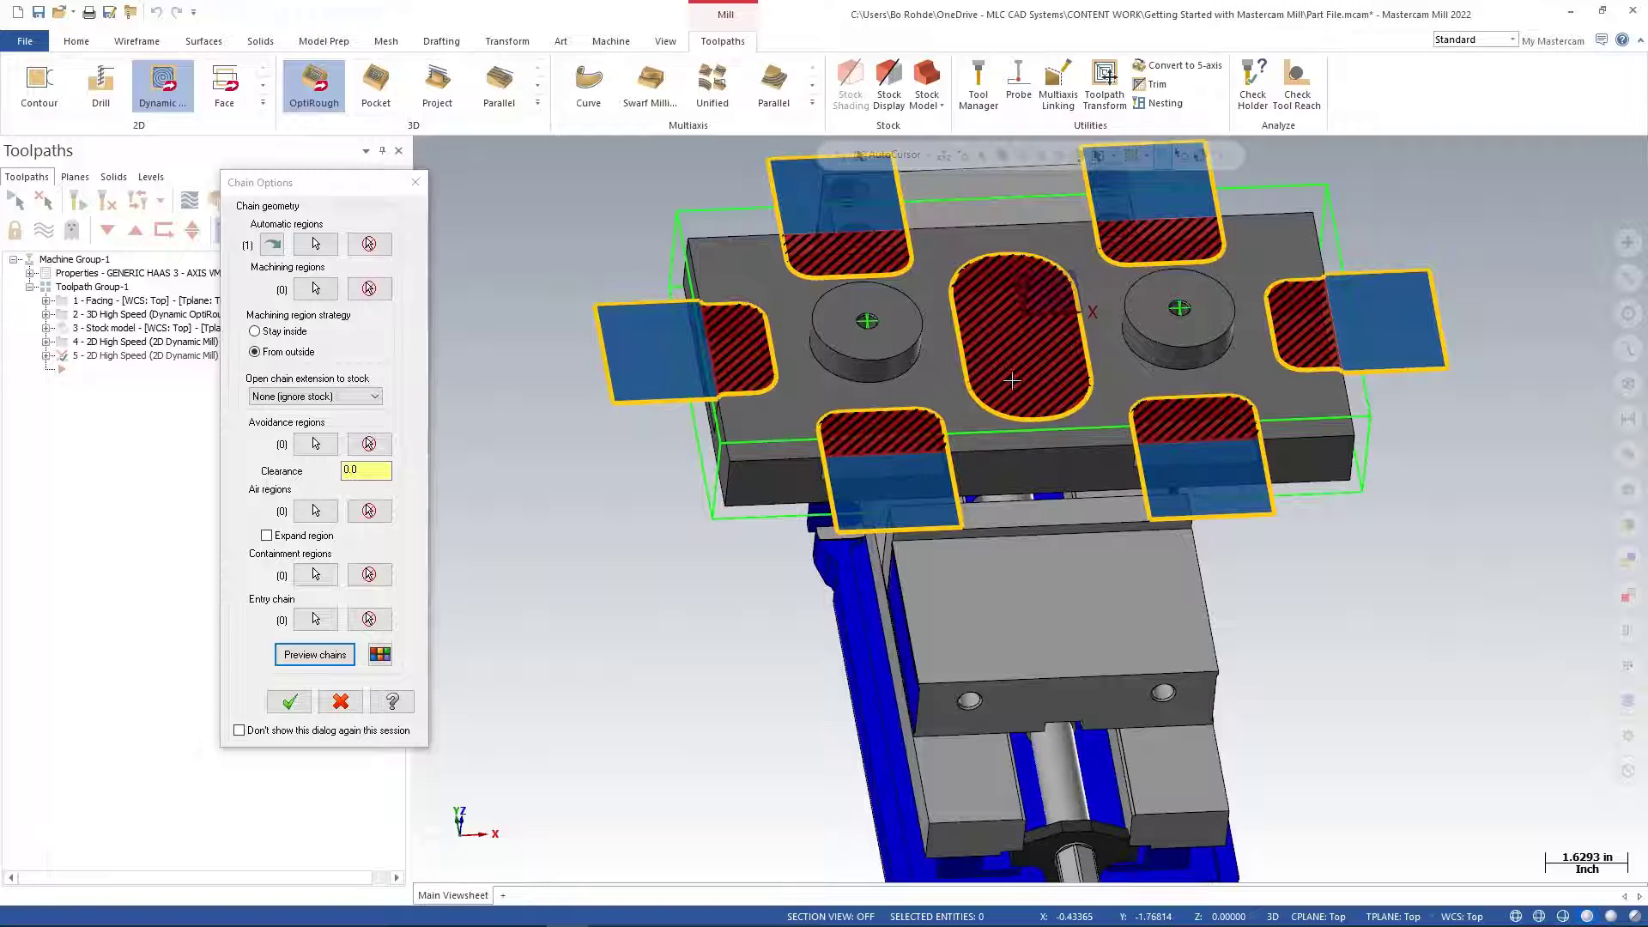
Accept the chains, assign the 1/2 FLAT ENDMILL, and review the 0.05 wall / 0 floor stock.
click(288, 703)
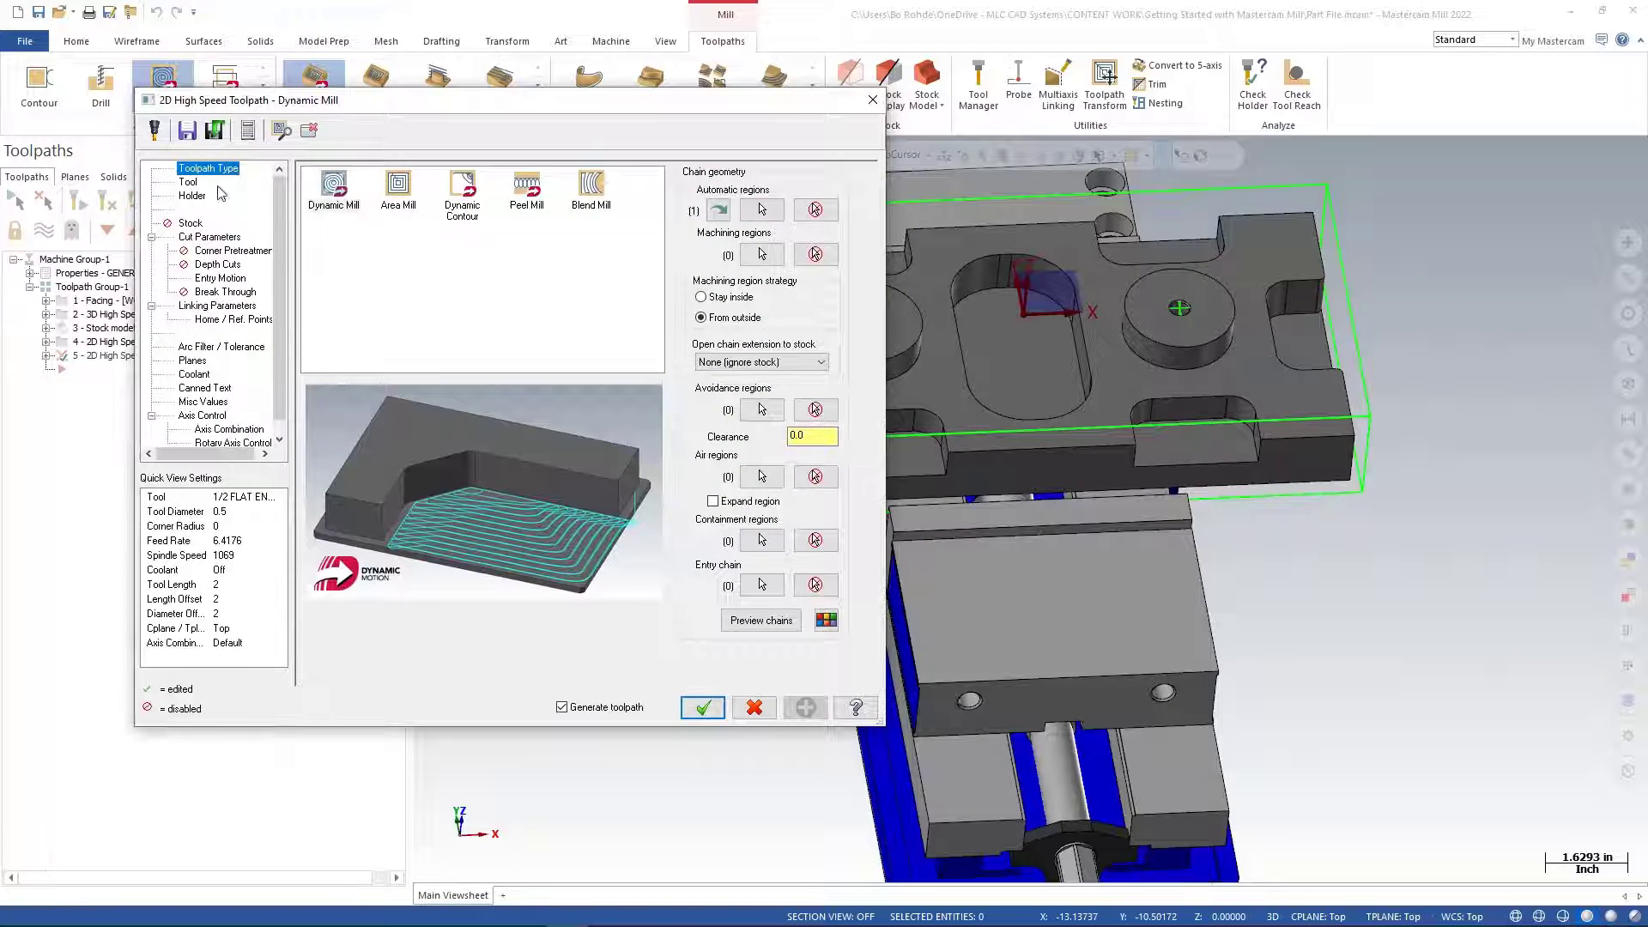
click(188, 182)
click(466, 230)
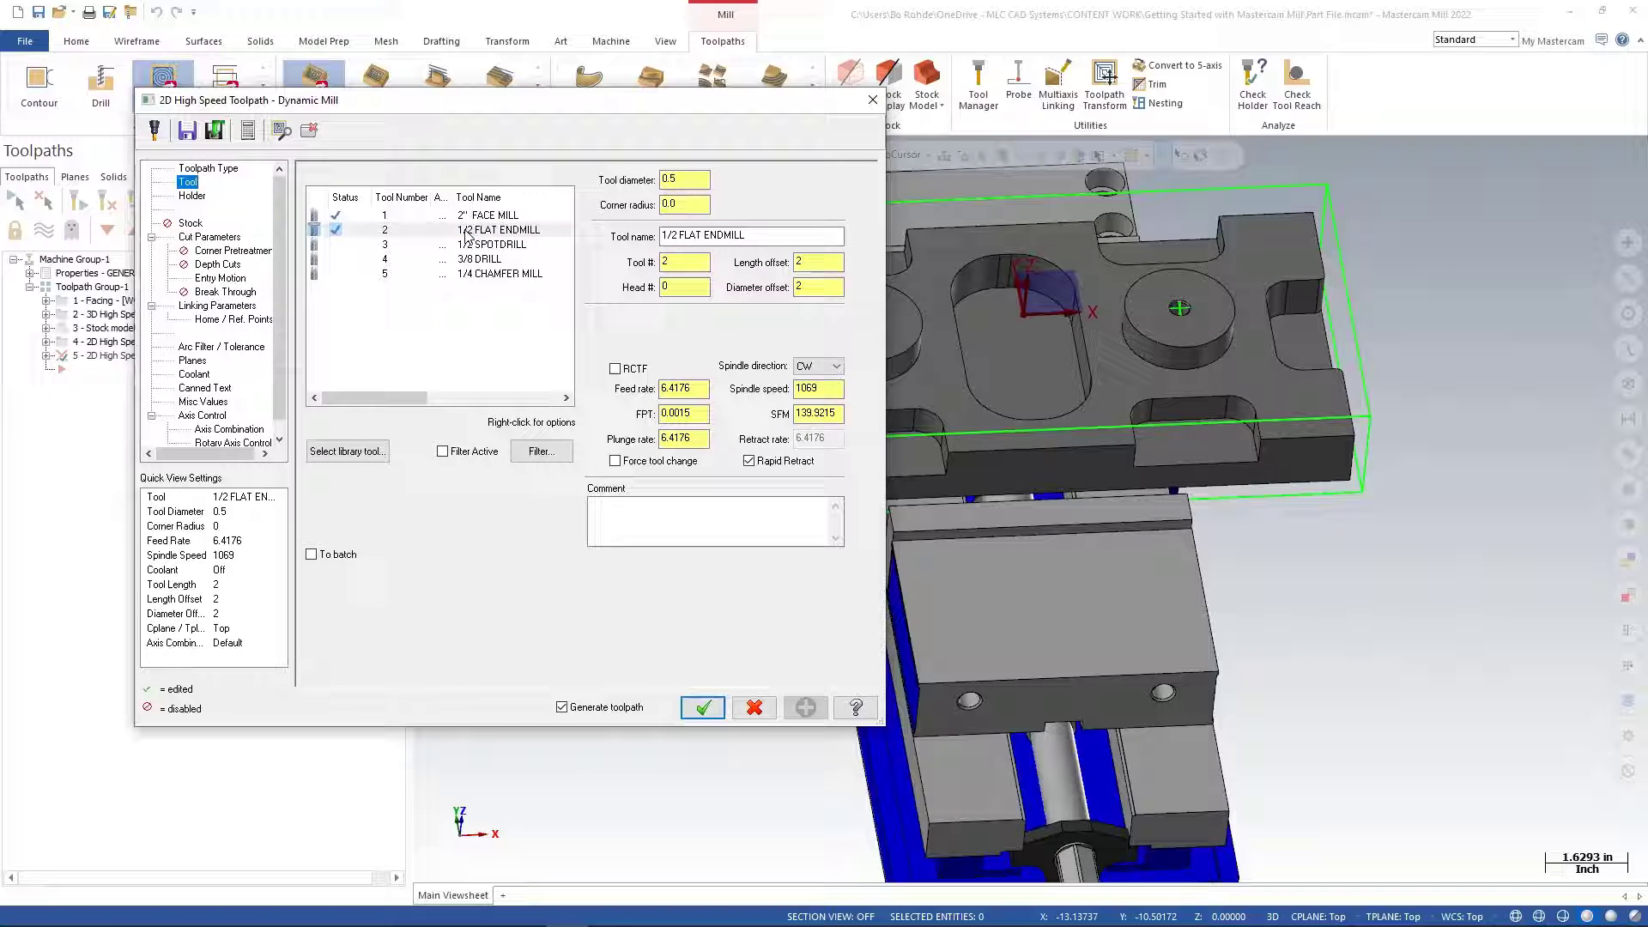
click(209, 237)
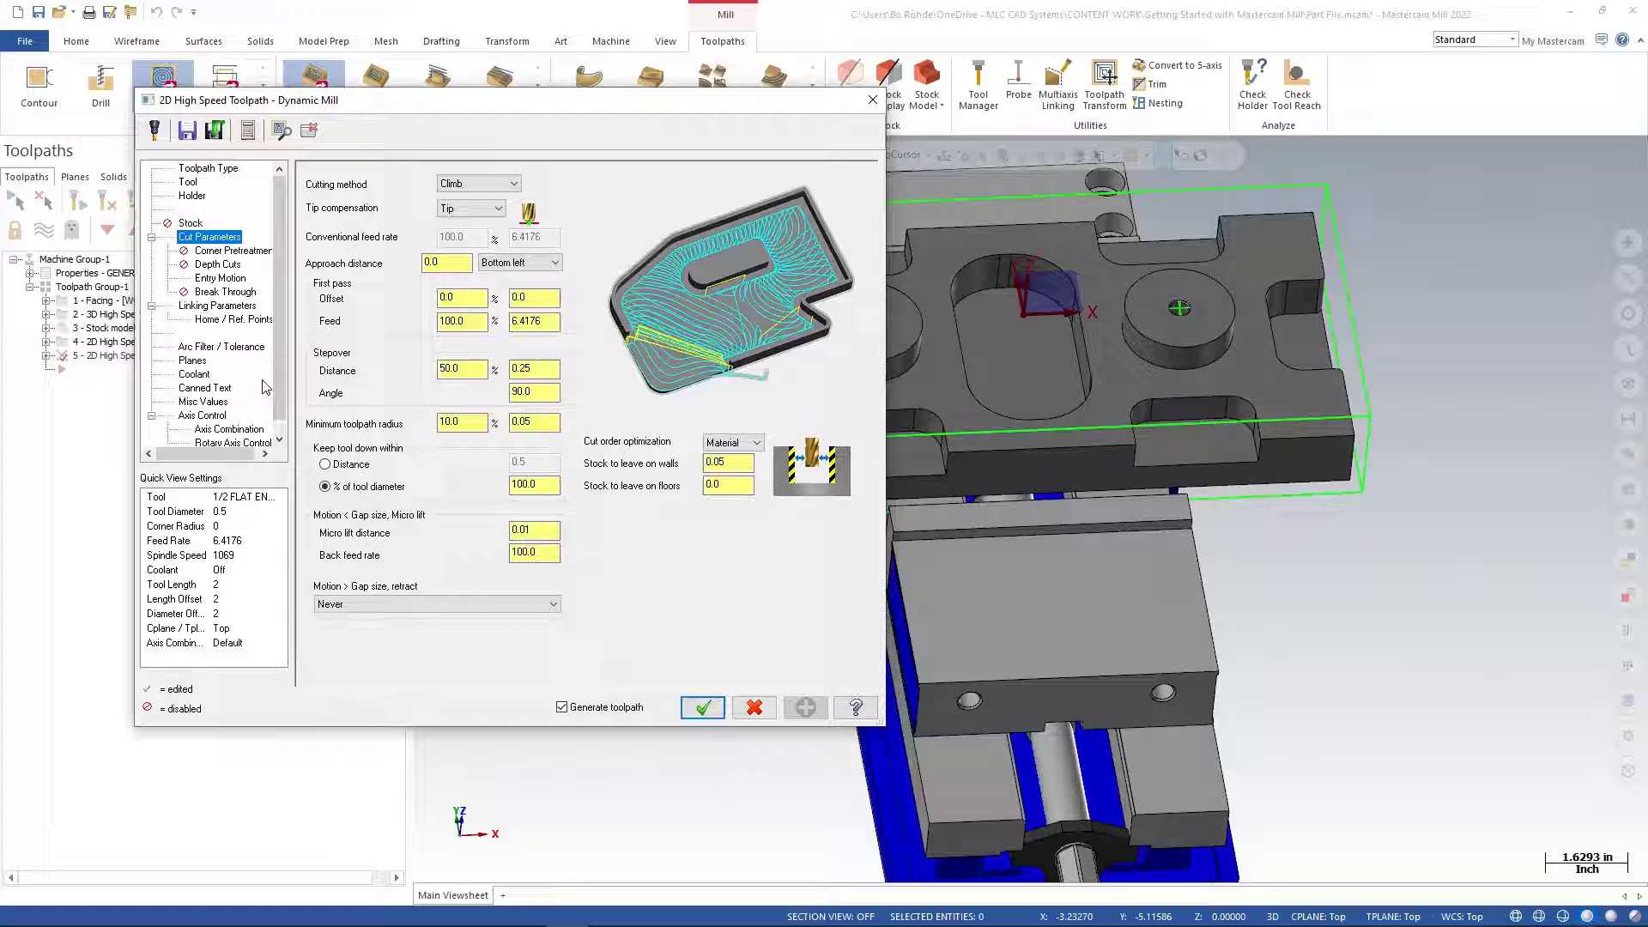
In Linking Parameters, set Top of stock to 0.0 and make Depth an incremental 0.0.
click(220, 279)
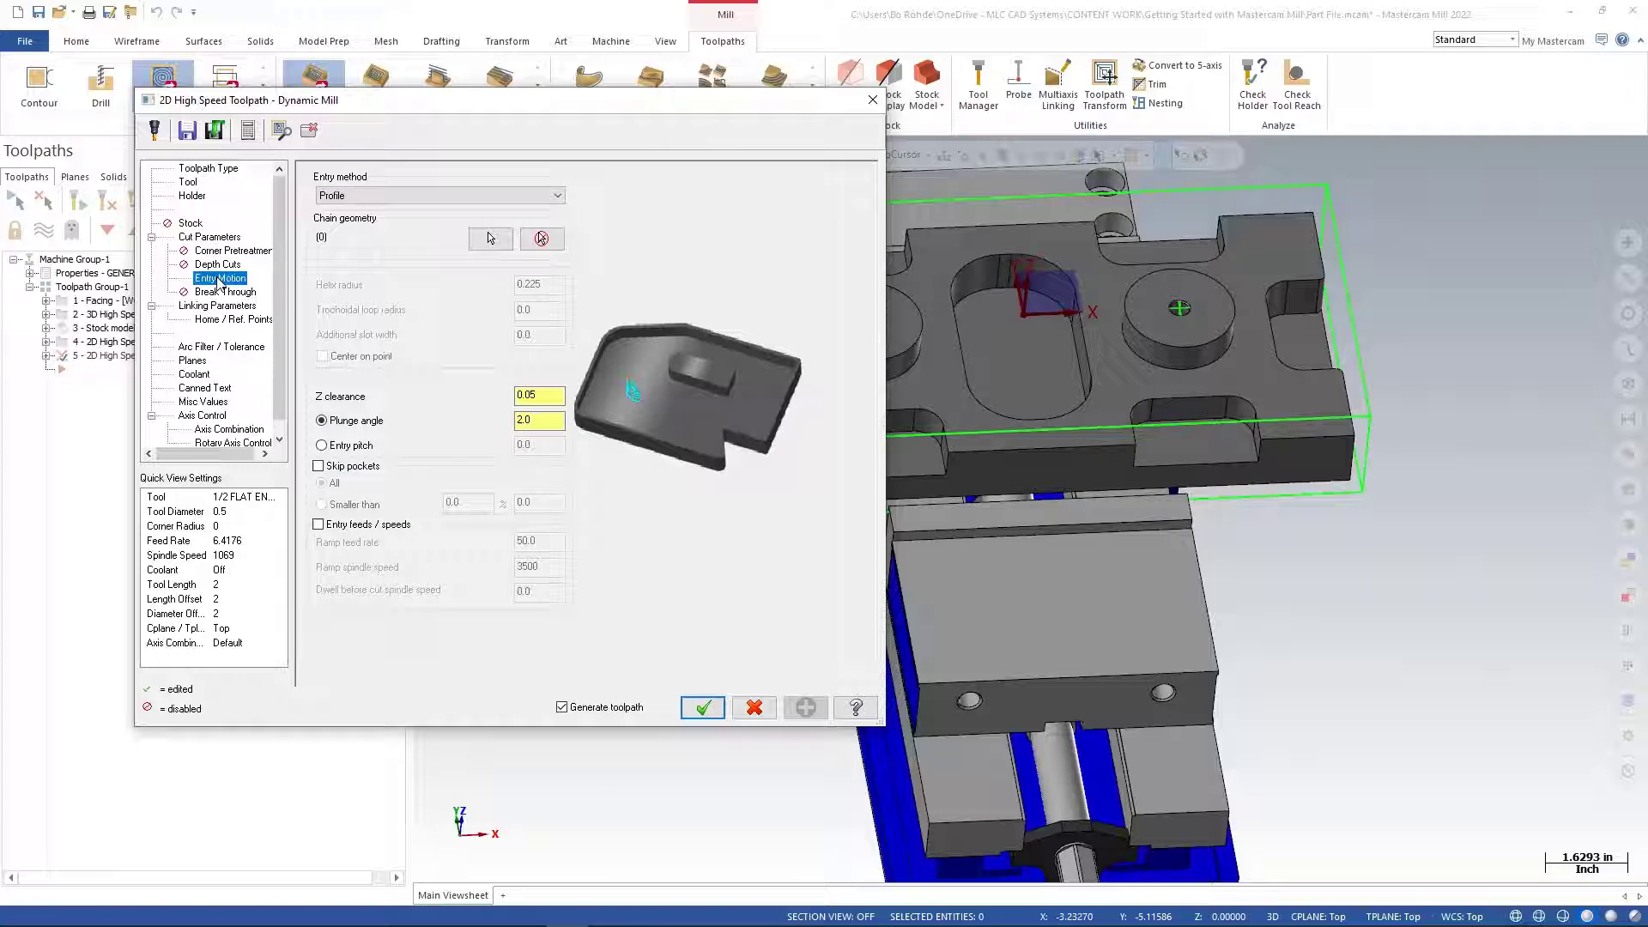
click(223, 306)
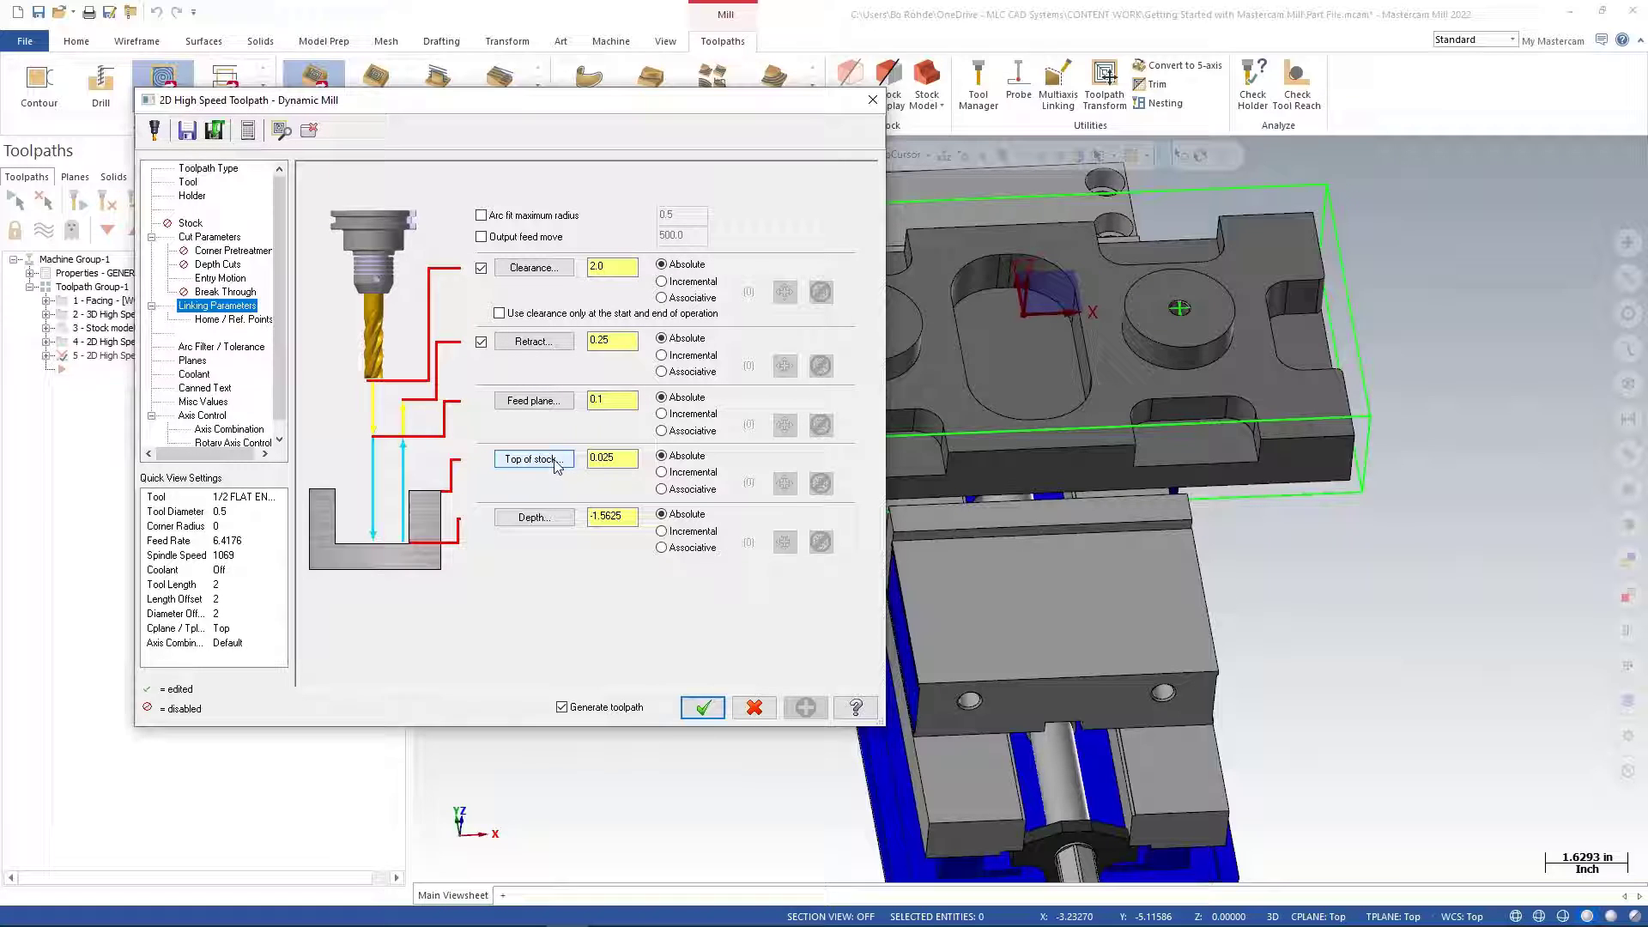
double_click(618, 460)
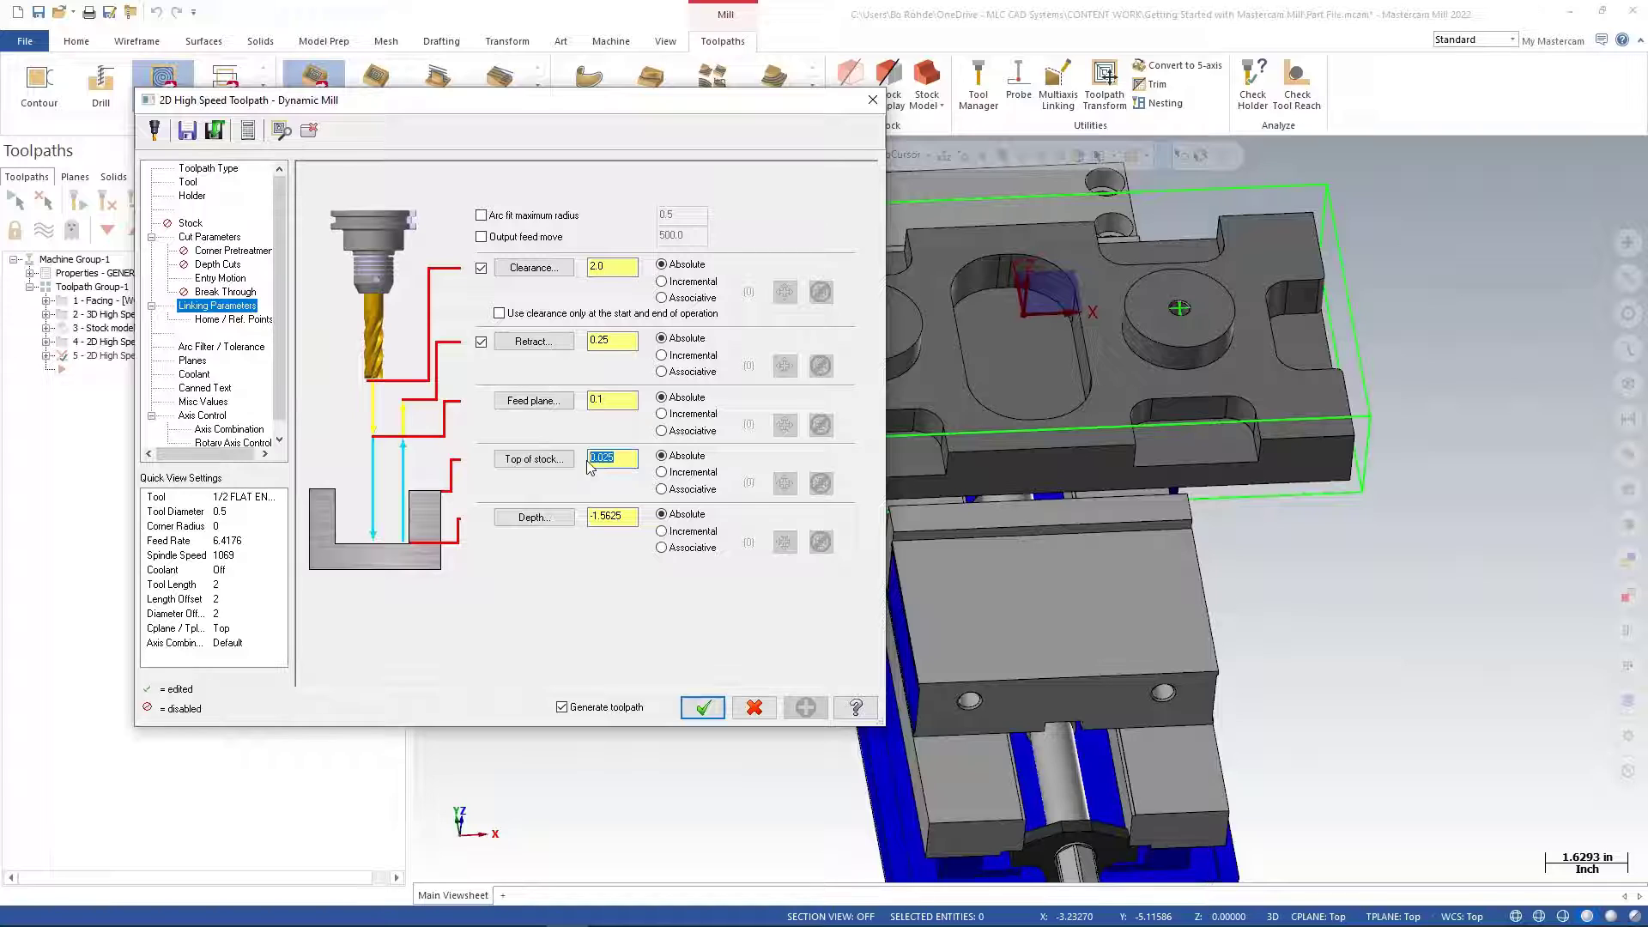
text(0.0)
click(662, 532)
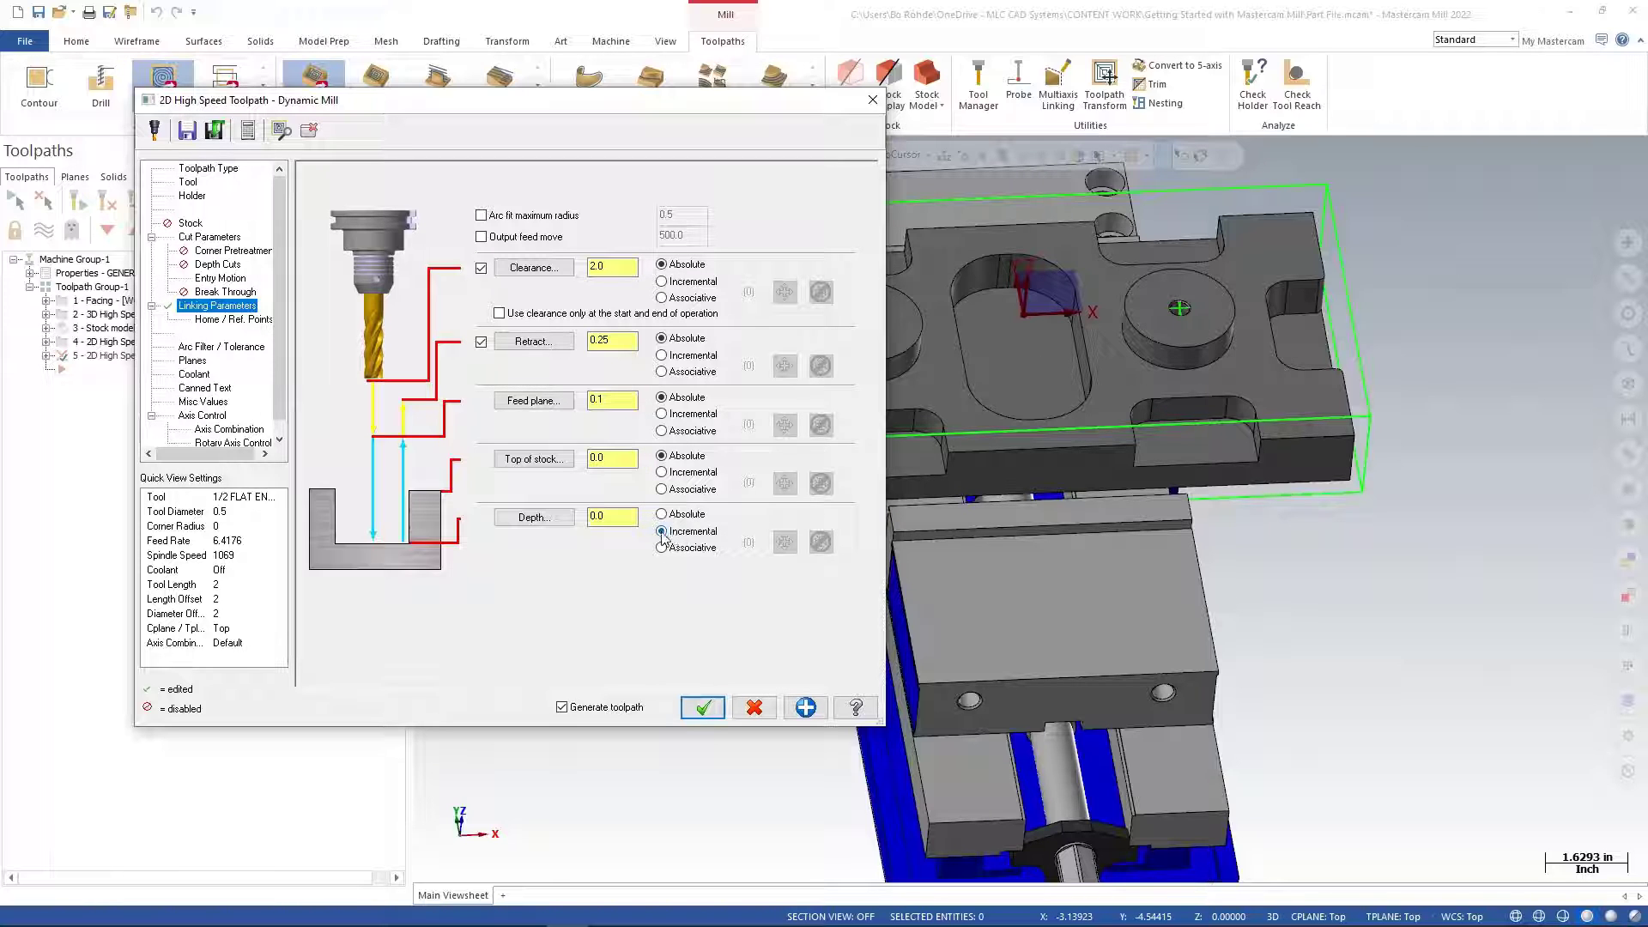
click(607, 516)
Generate operation 5's floor-finishing Dynamic Mill passes, inspect them on the part, then collapse the operation.
click(703, 707)
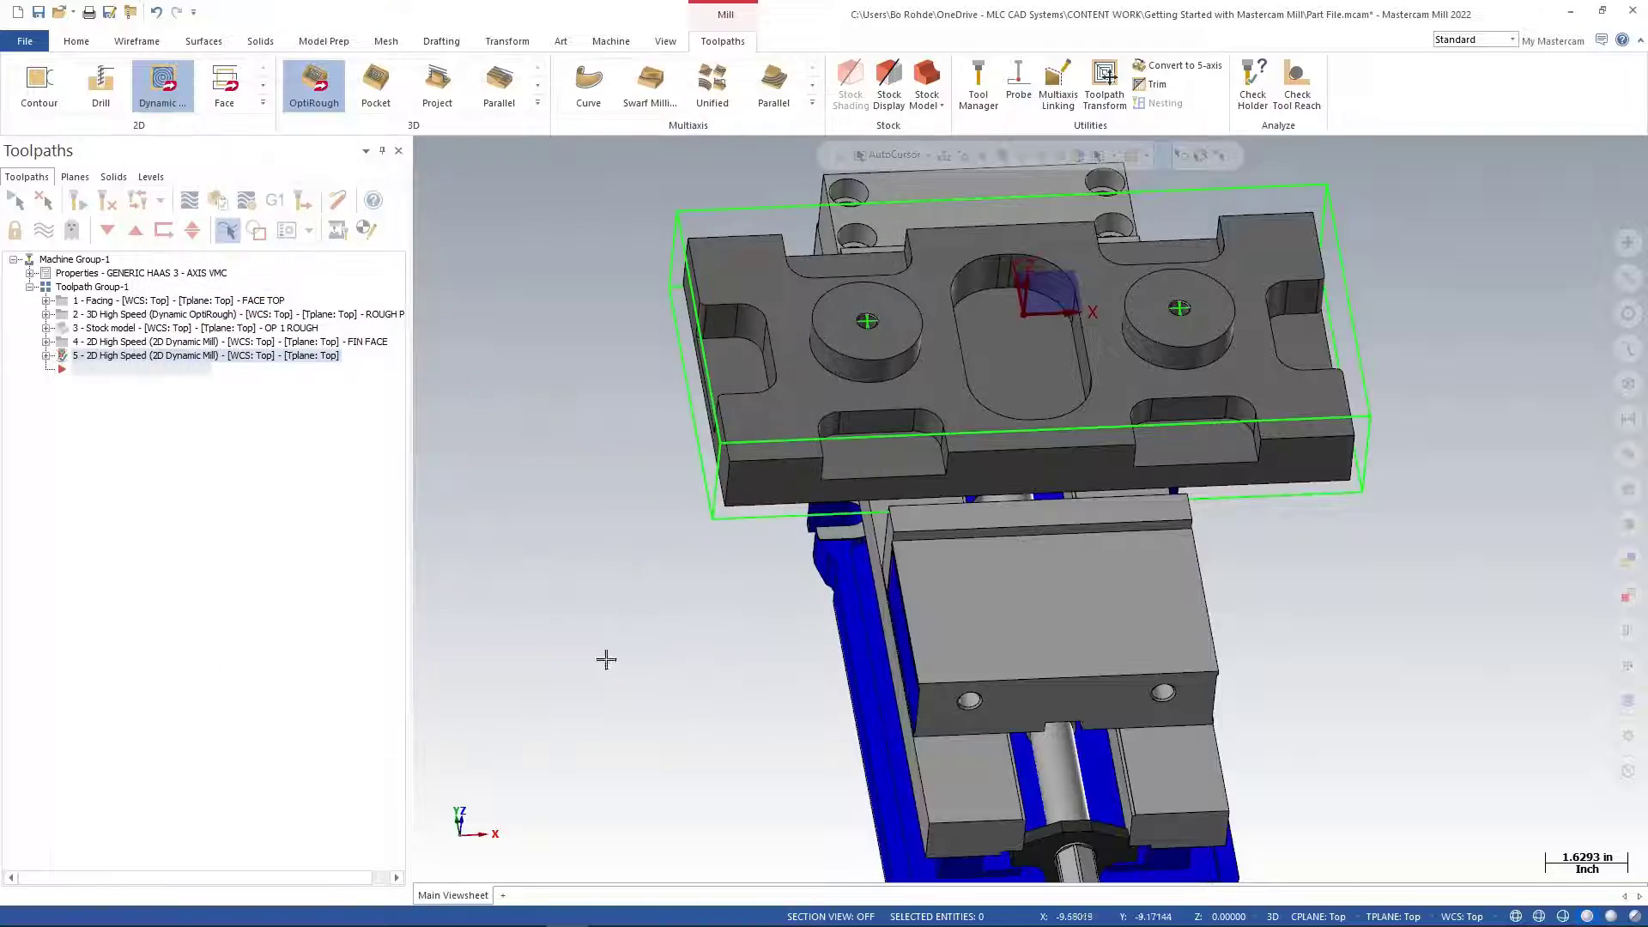
middle_drag(595, 633, 623, 665)
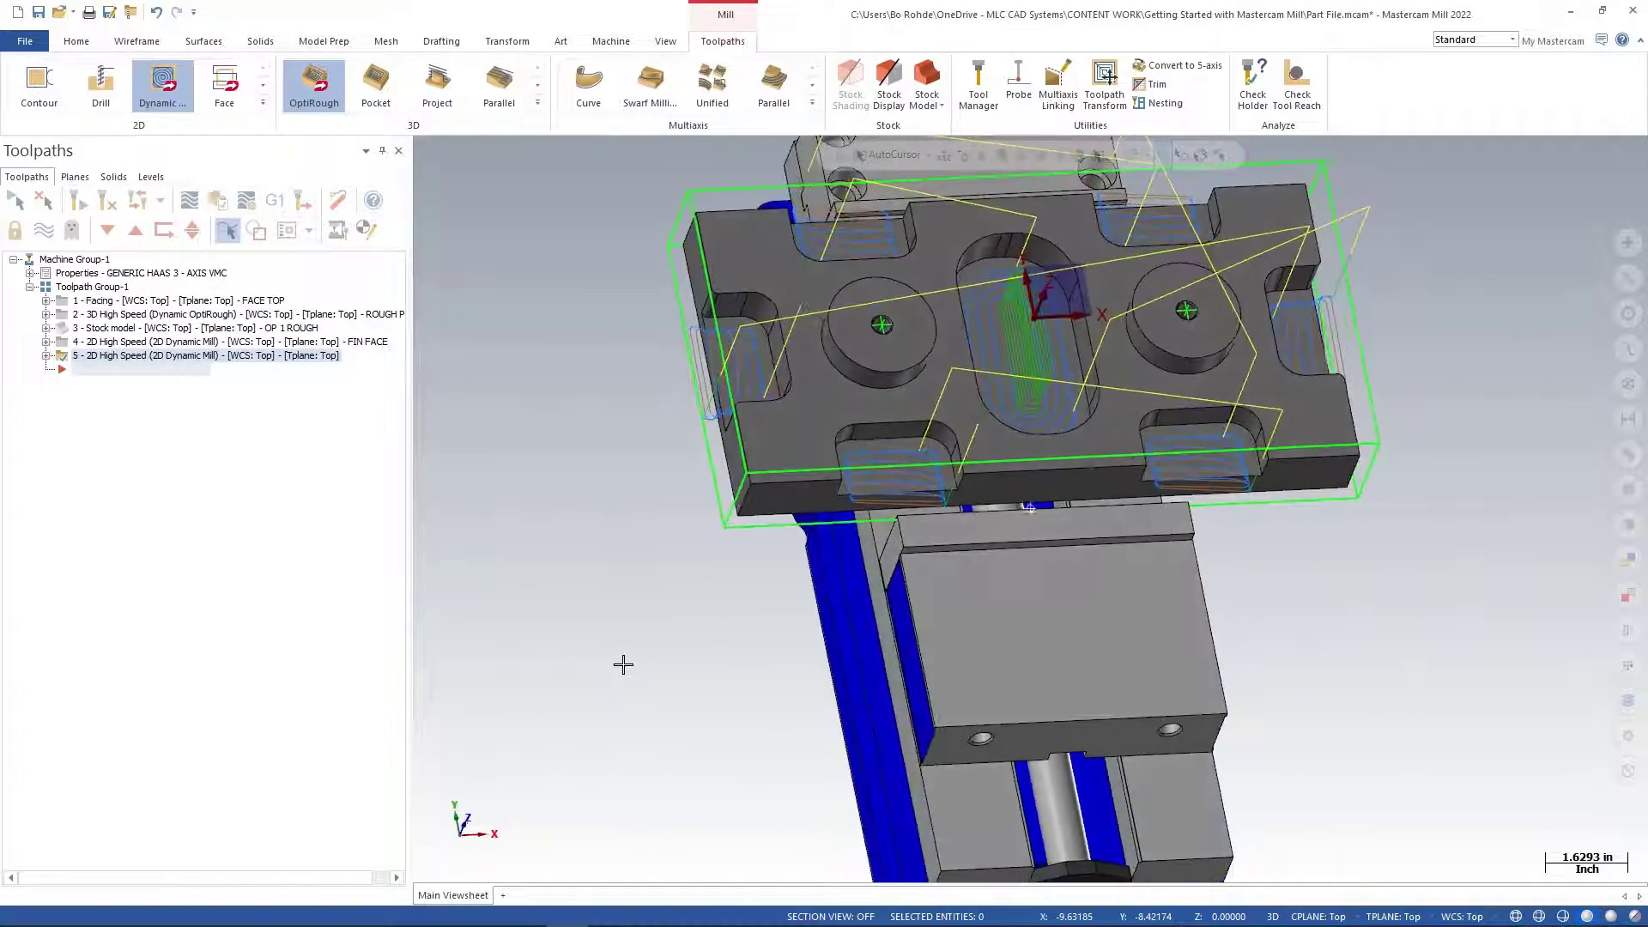
scroll(623, 664, down, 1)
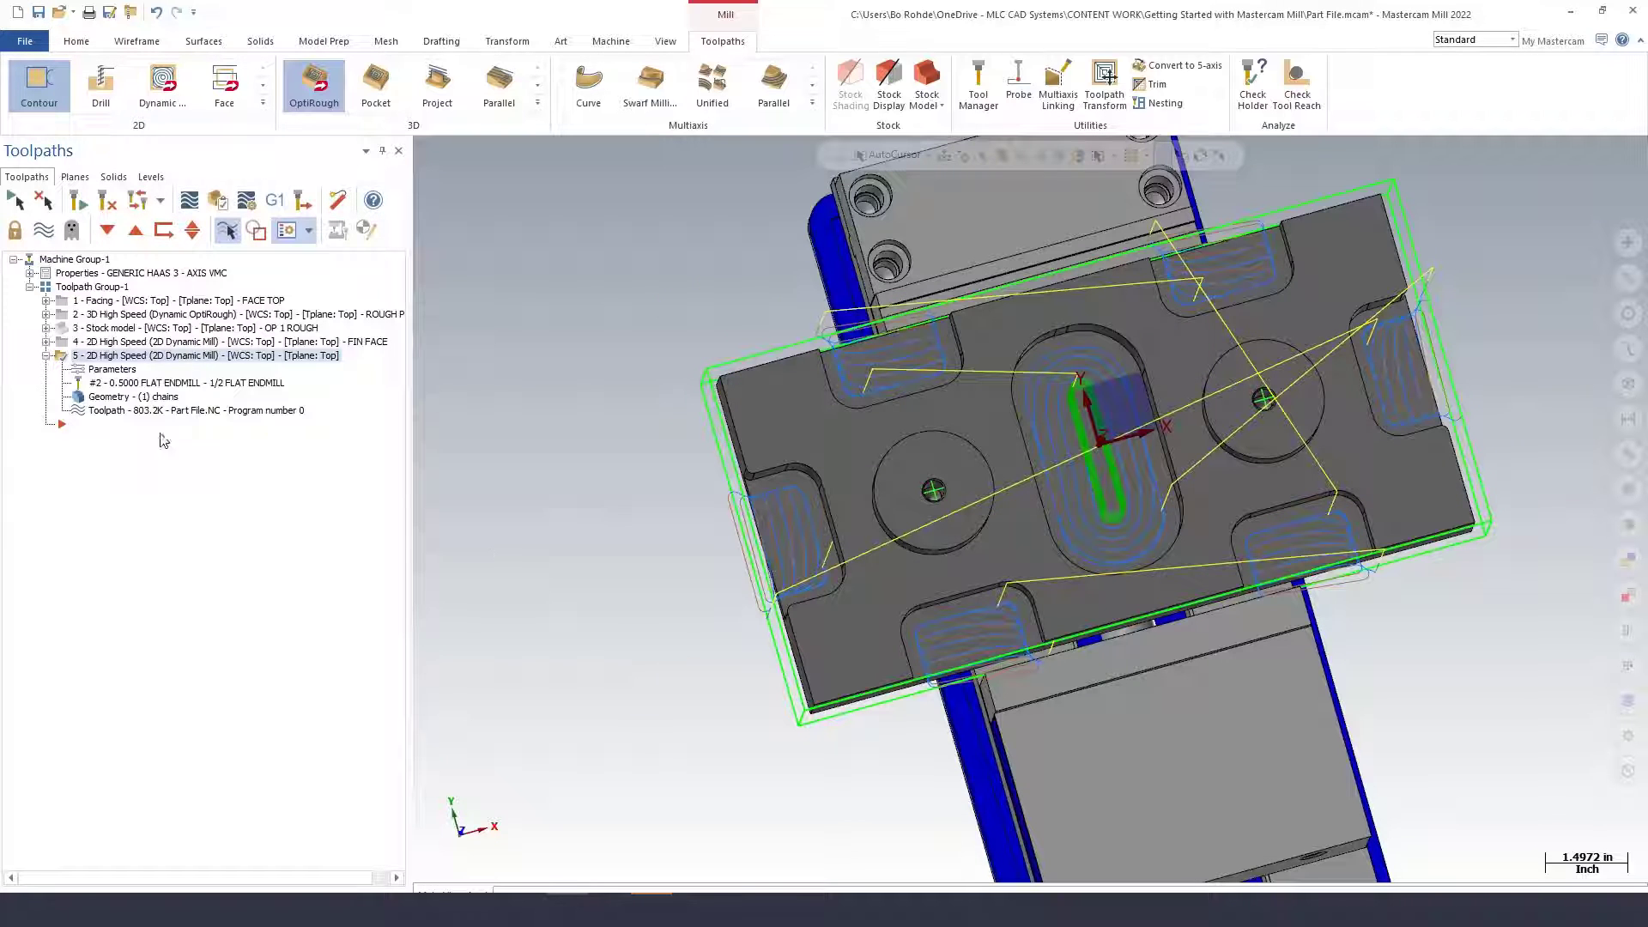
click(45, 355)
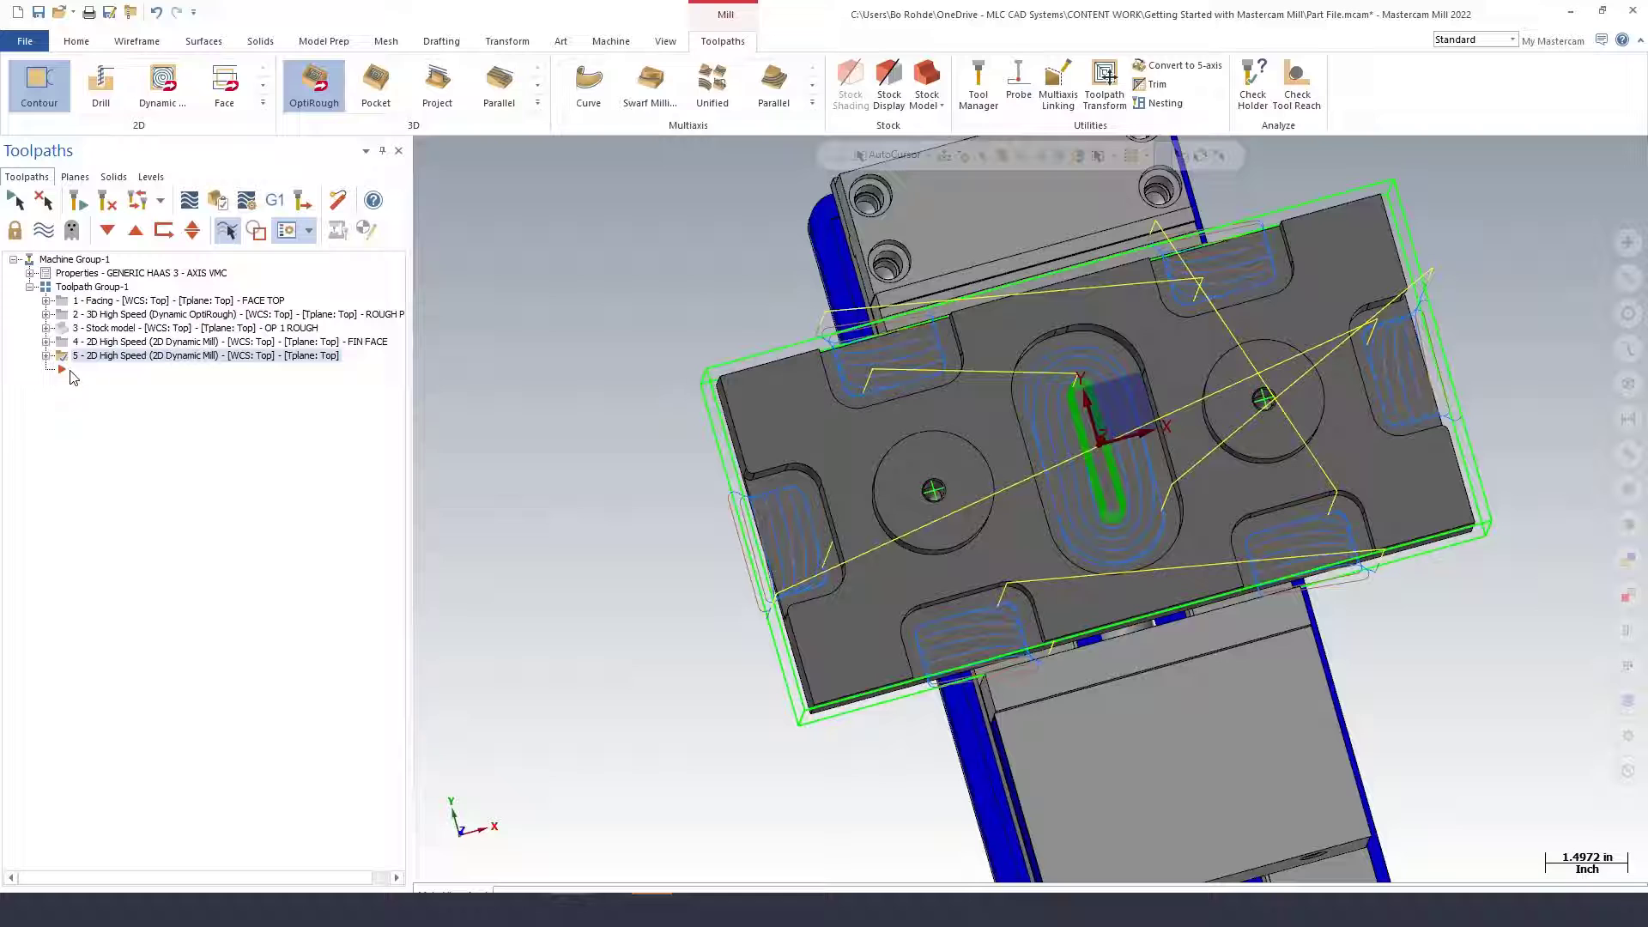
Set simulation to start from OP 1 ROUGH stock and select operations 4 and 5.
click(252, 204)
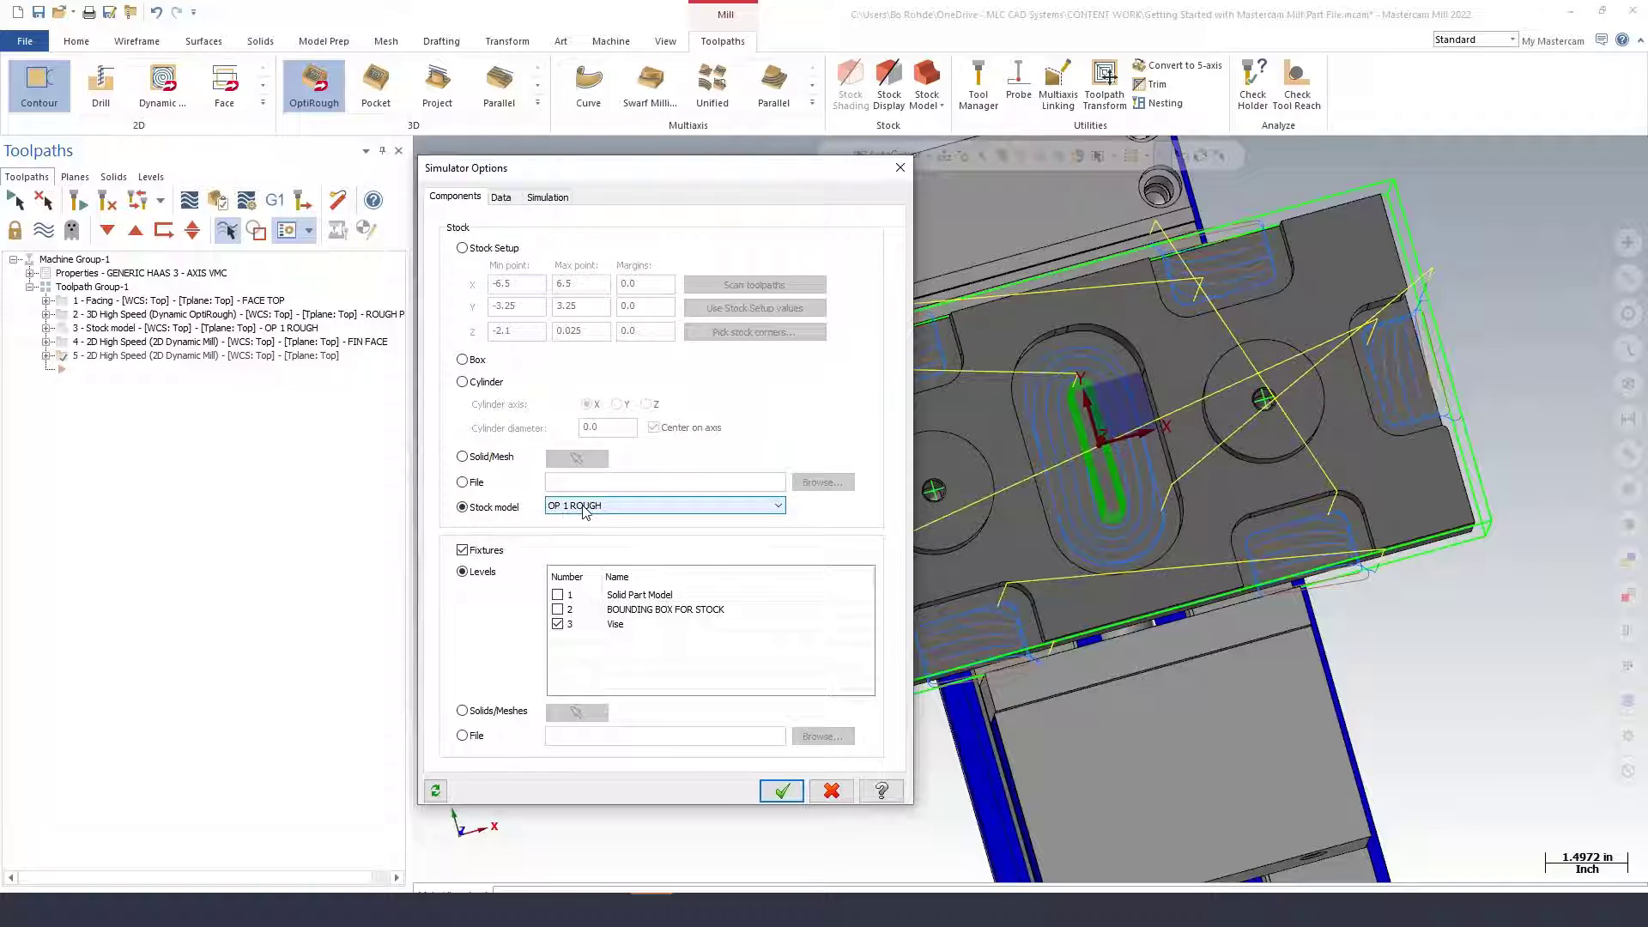
click(780, 790)
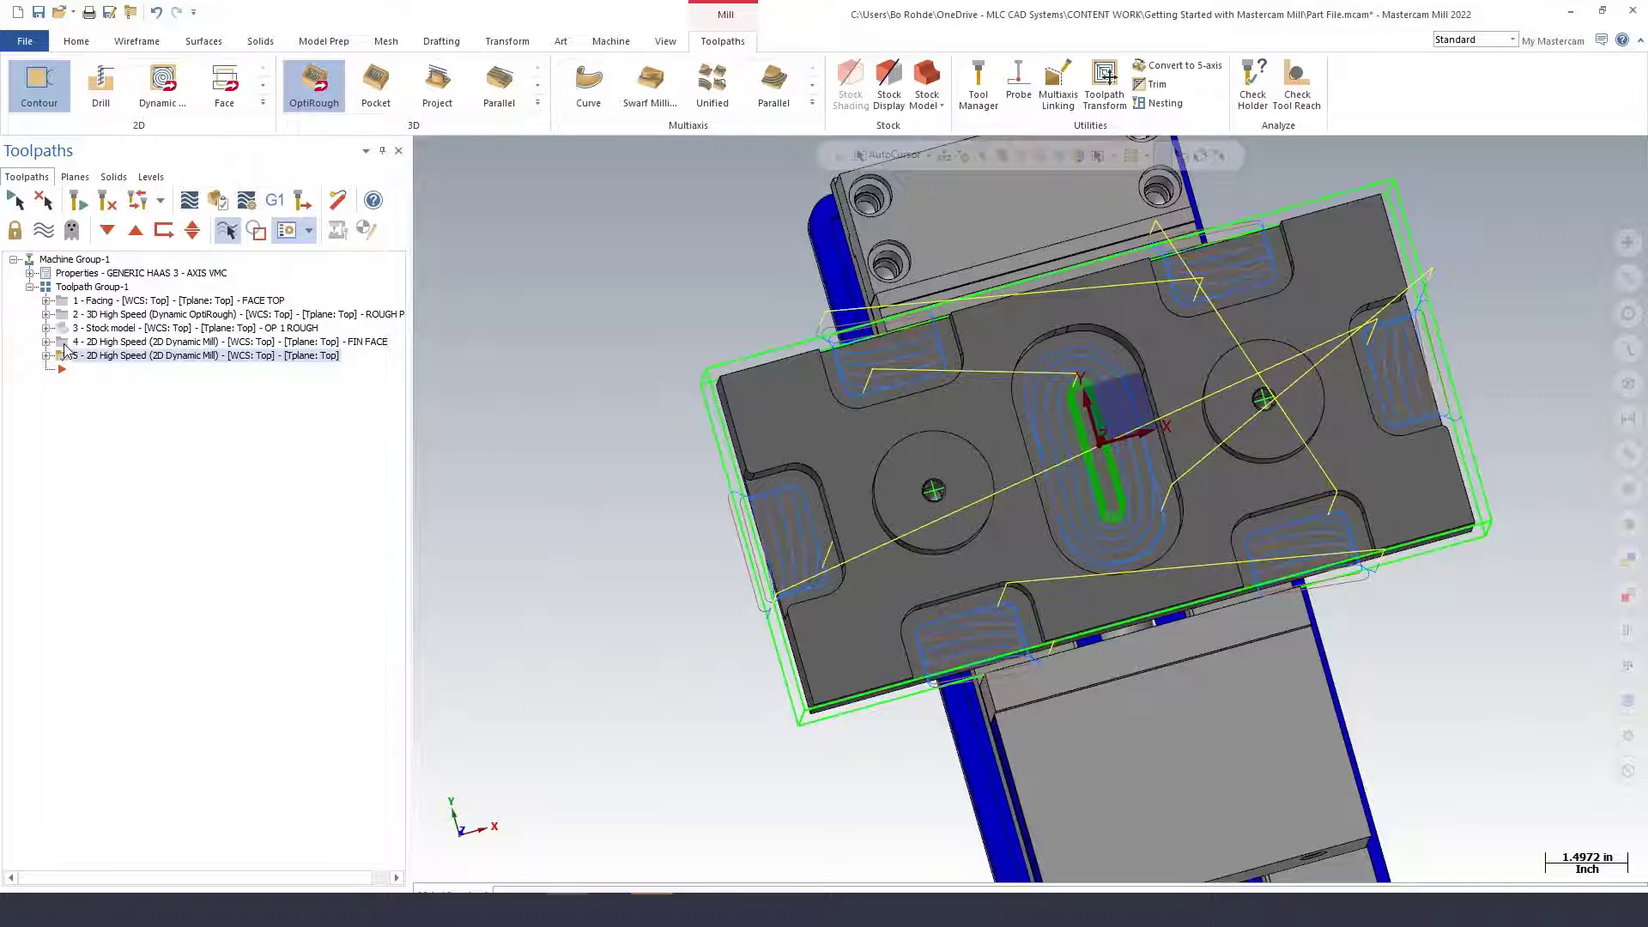
click(63, 343)
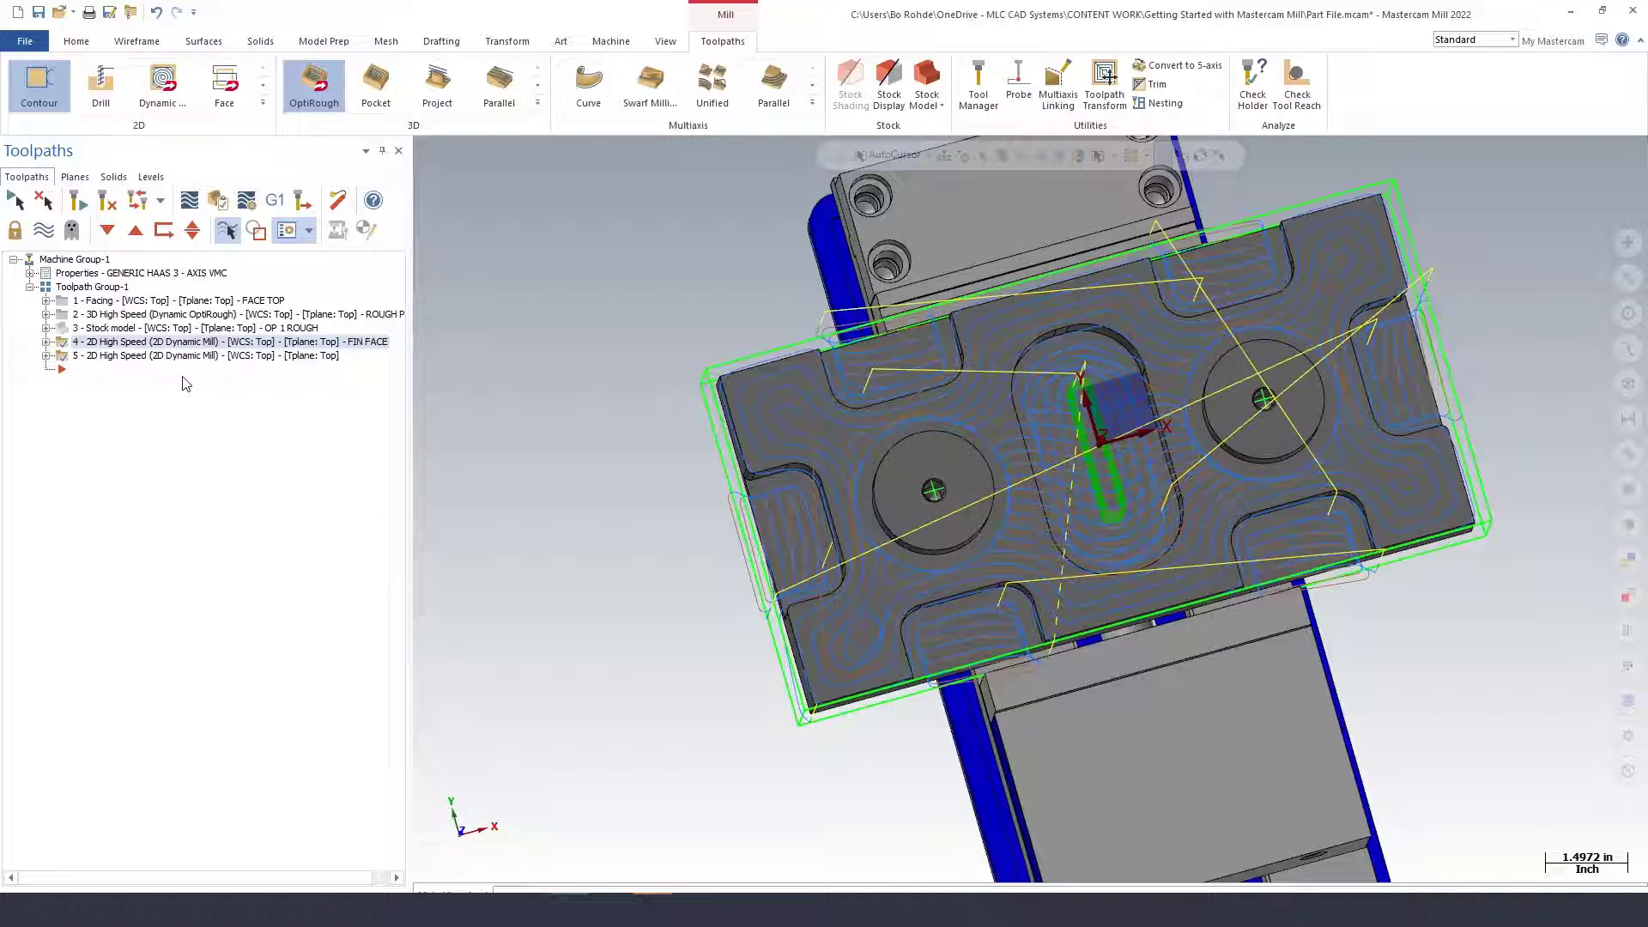
Verify operations 4 and 5 in Mastercam Simulator, viewing the cut from an isometric angle.
click(215, 202)
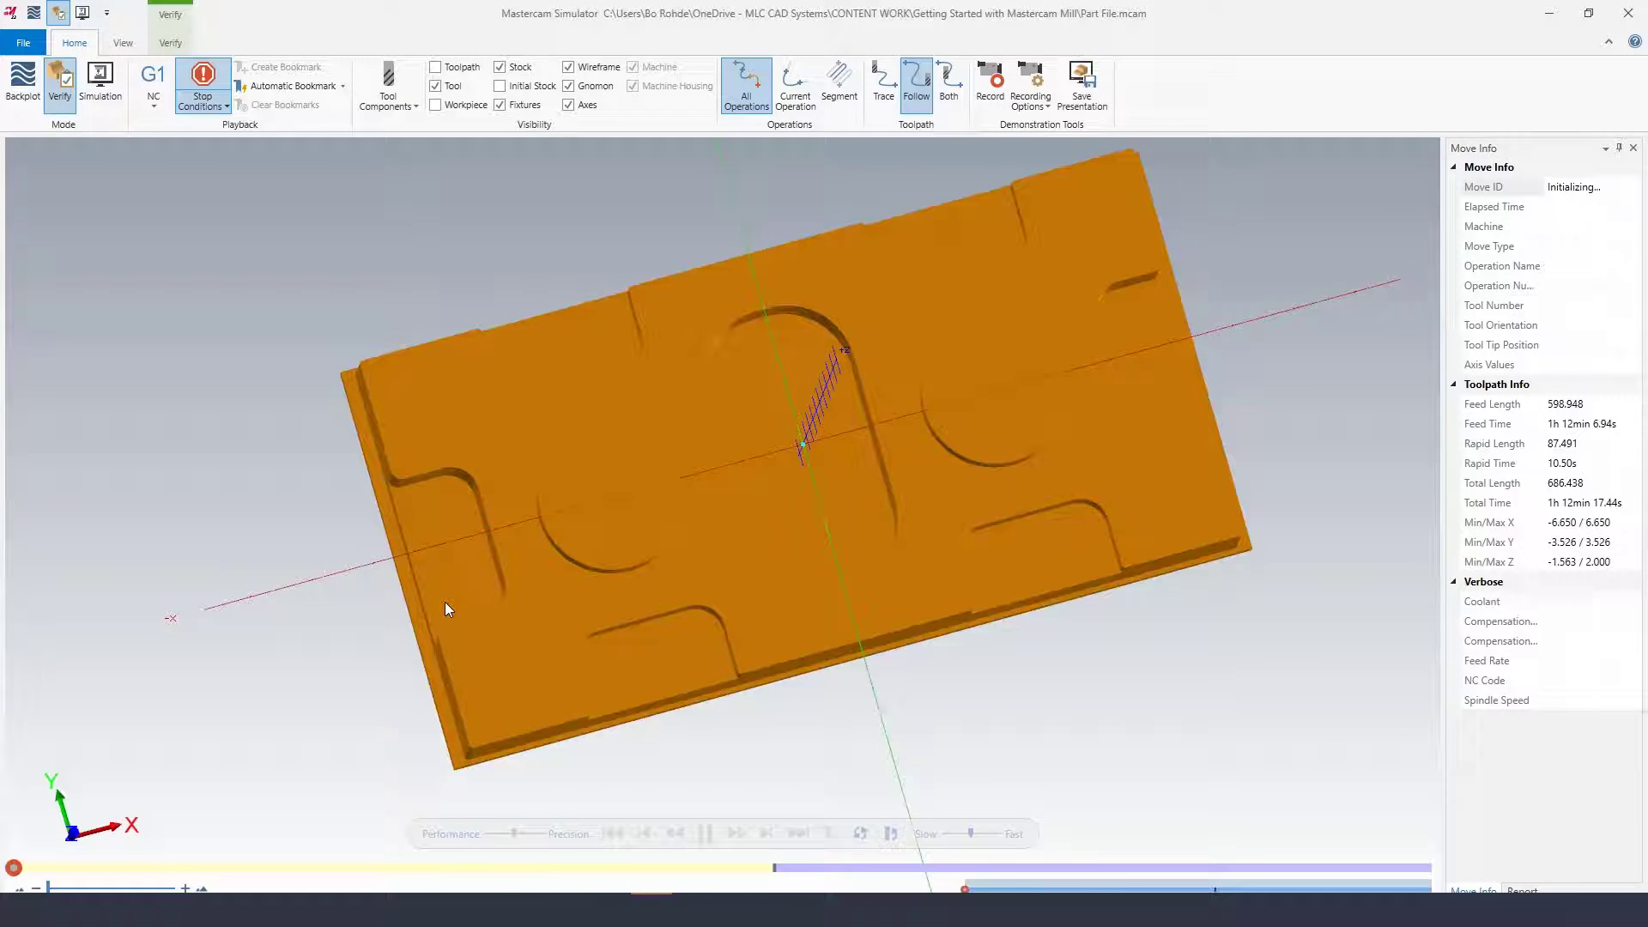
click(705, 833)
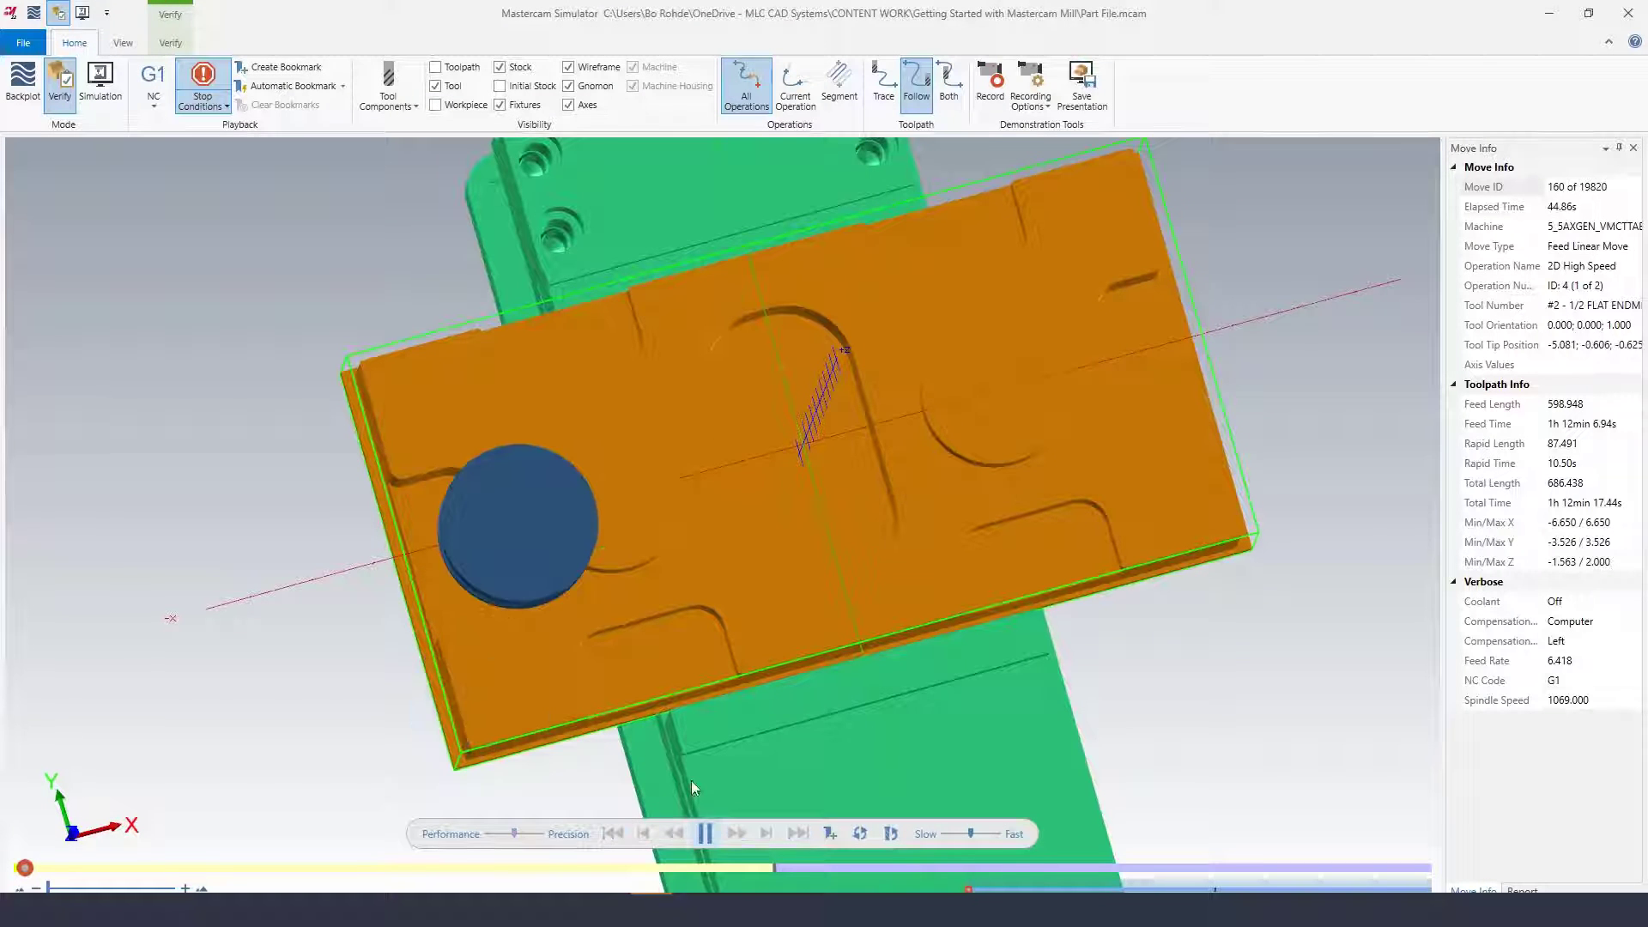
drag(713, 740, 708, 687)
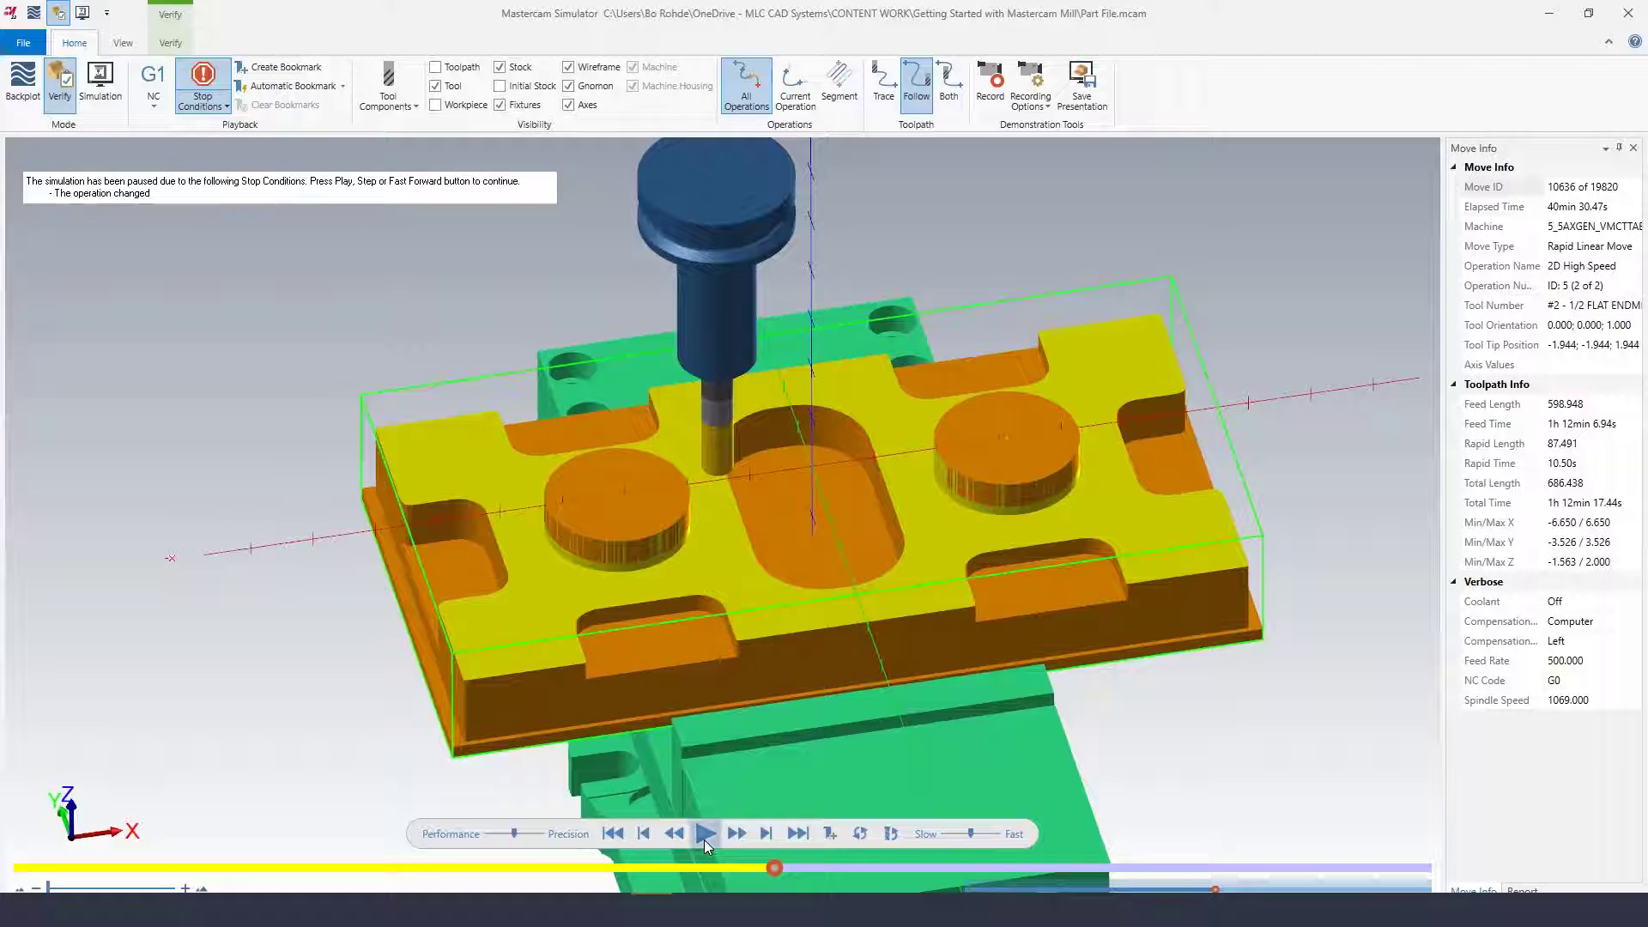
Resume the simulation after the stop to finish the floors, then close Simulator.
click(703, 833)
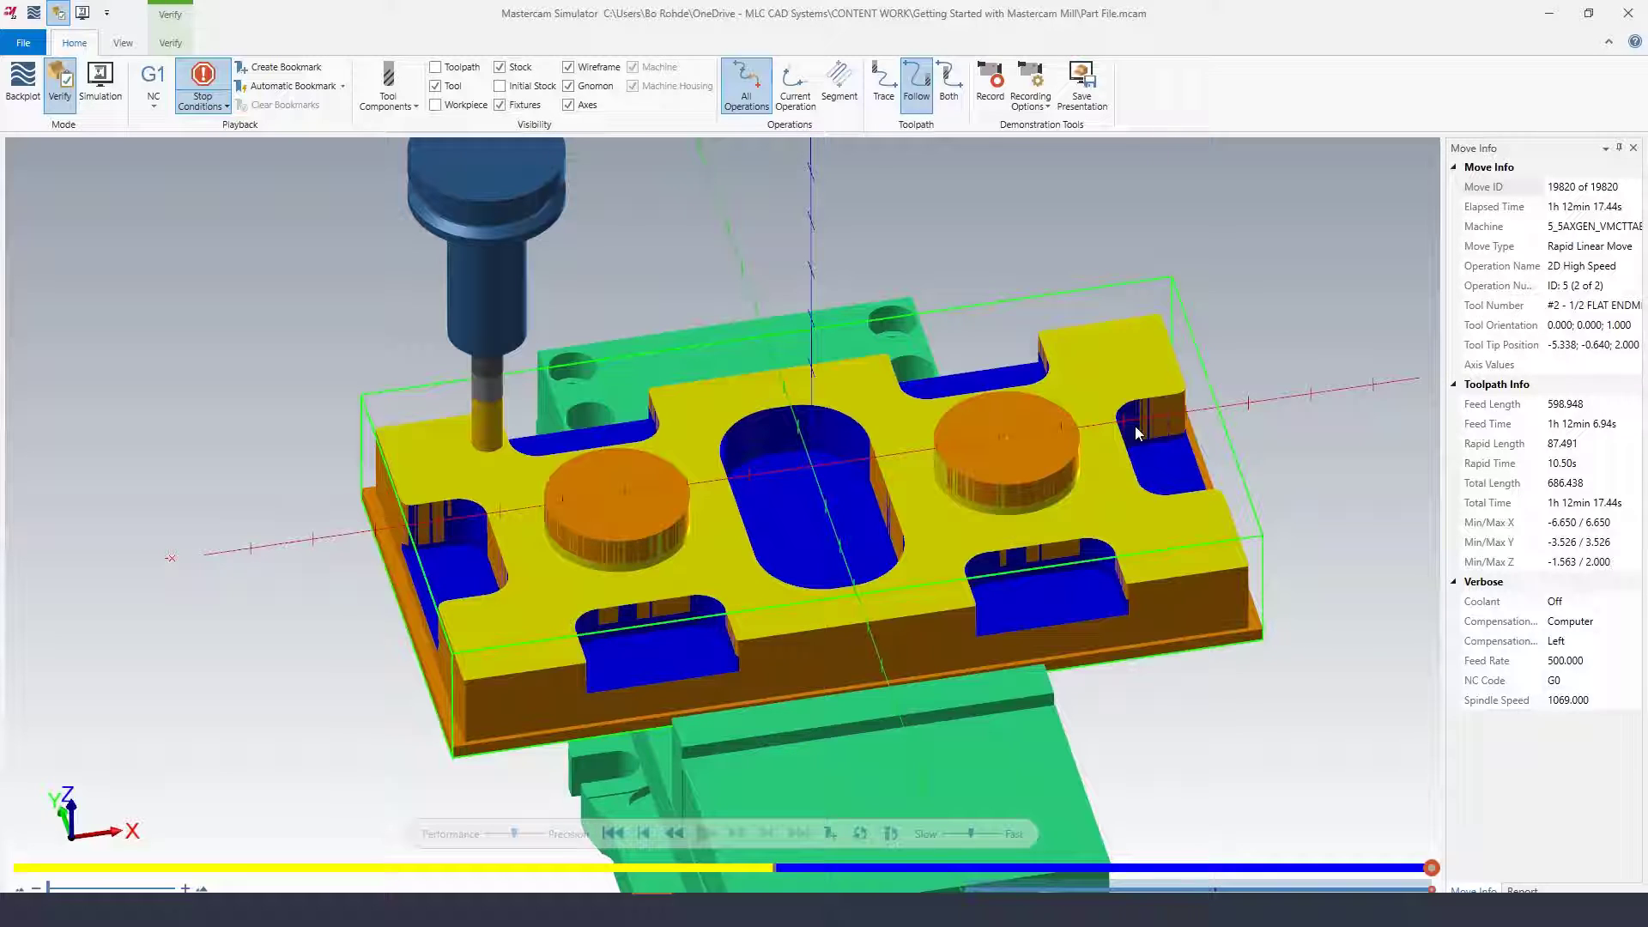
click(1628, 17)
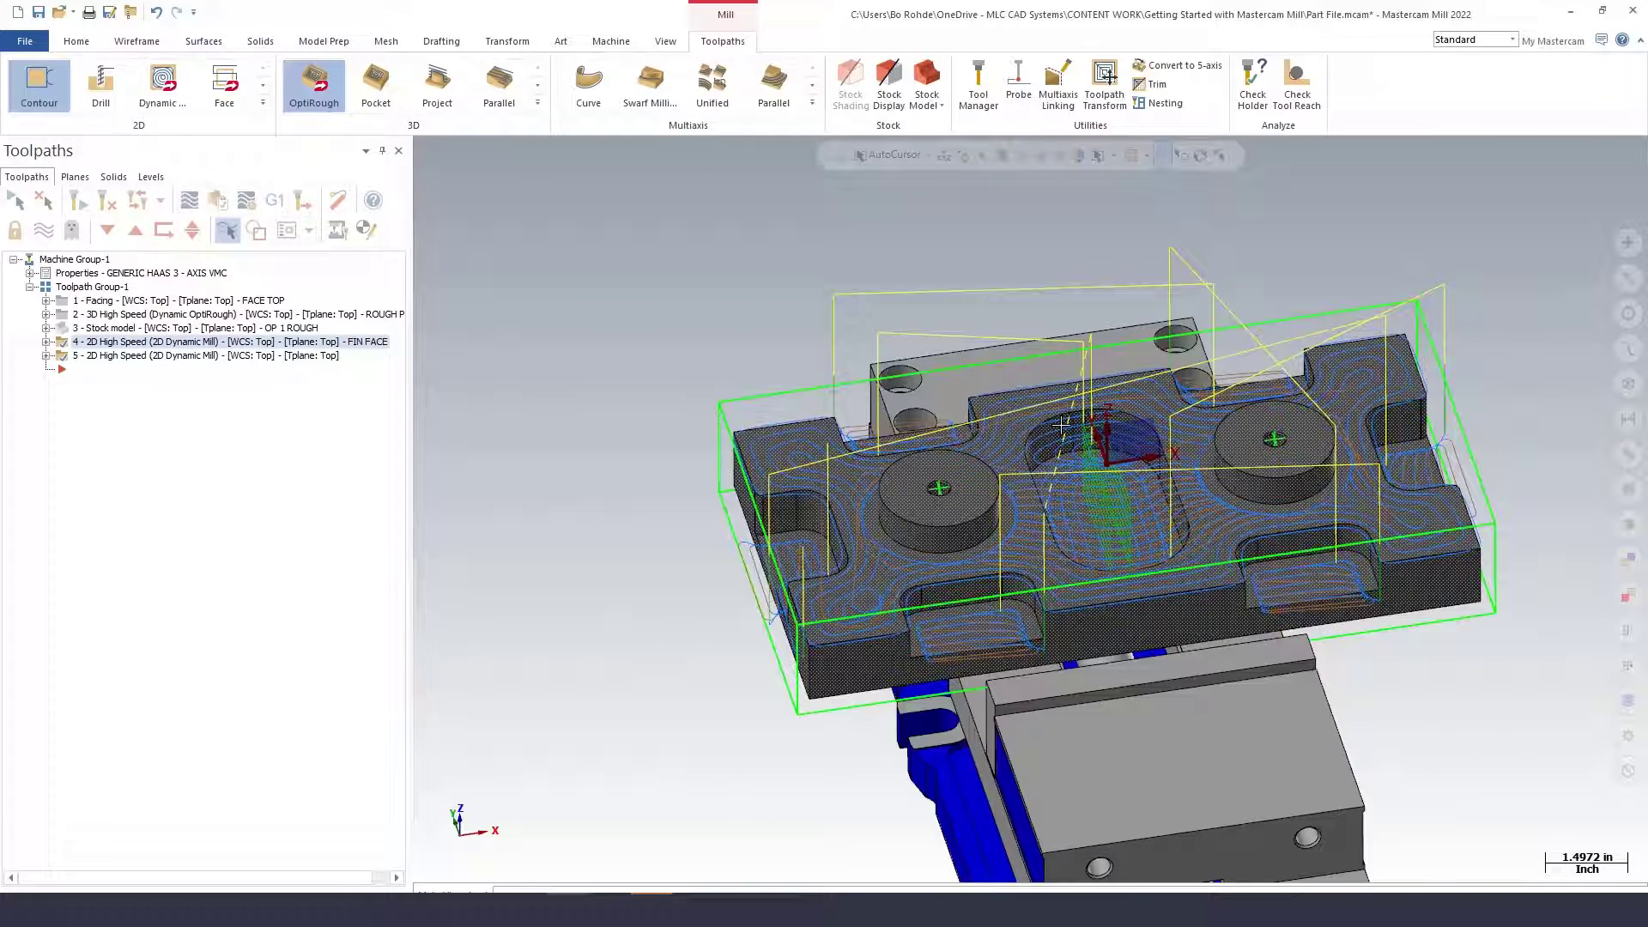